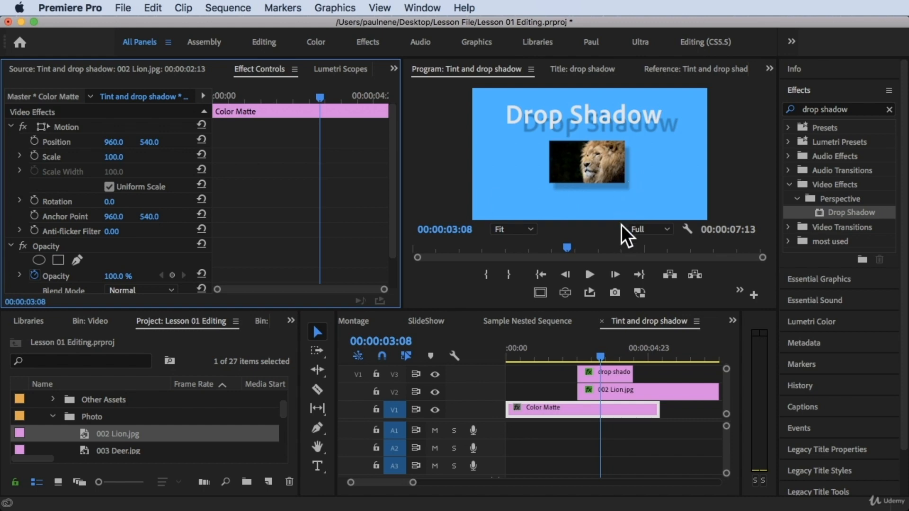
Replace the text of the "Drop Shadow" title clip on V3 with "Basic 3D".
double_click(600, 373)
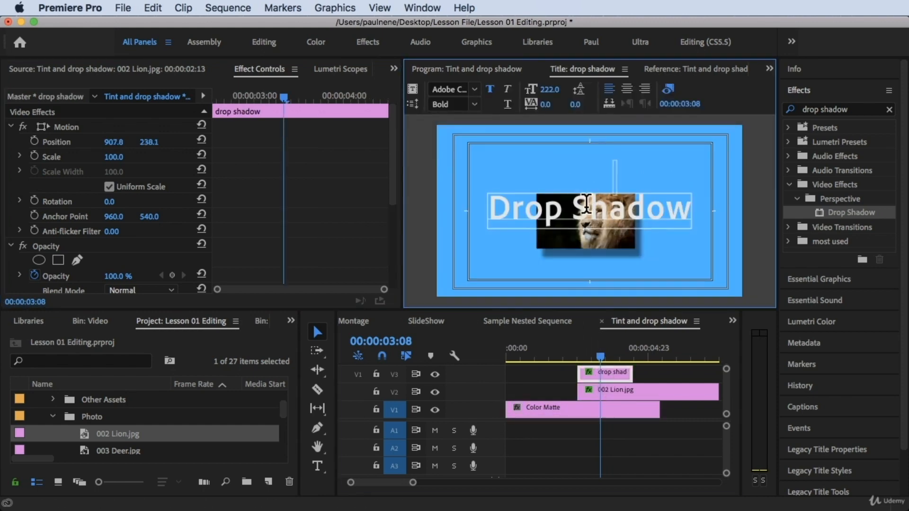
triple_click(587, 207)
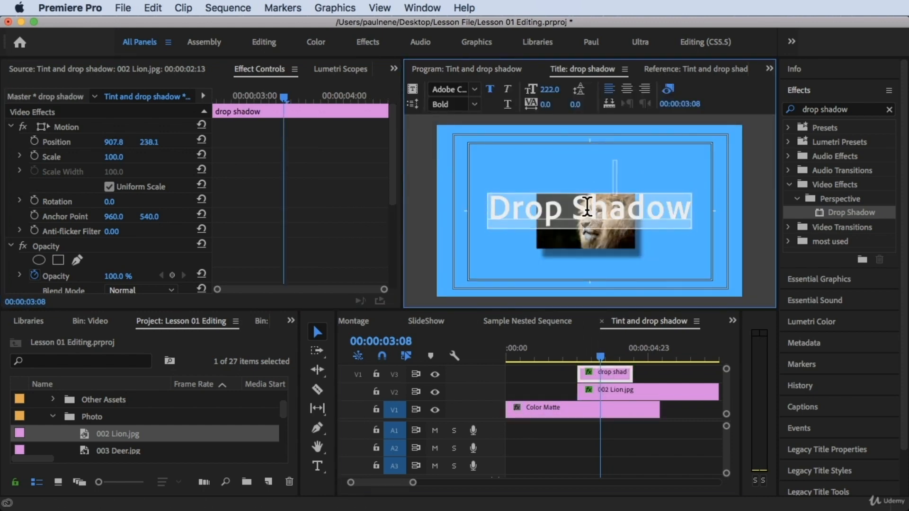
text(Basi)
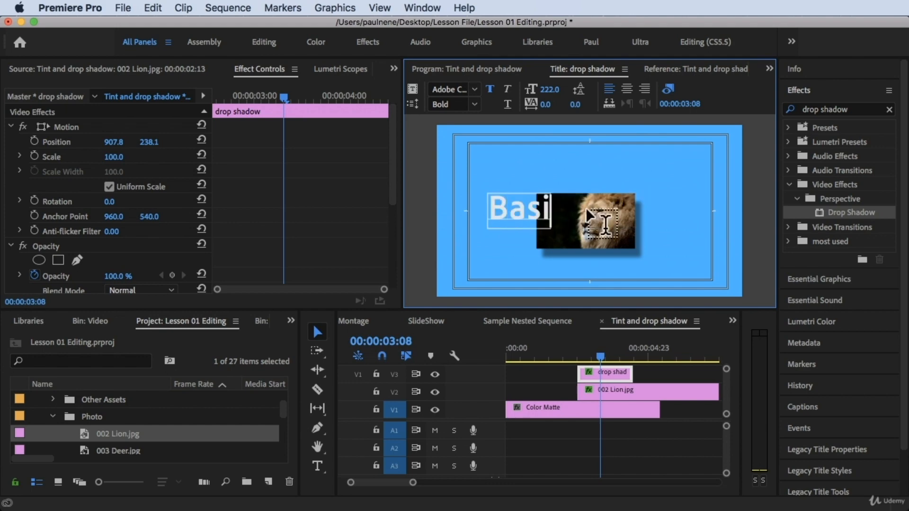
text(c 3D)
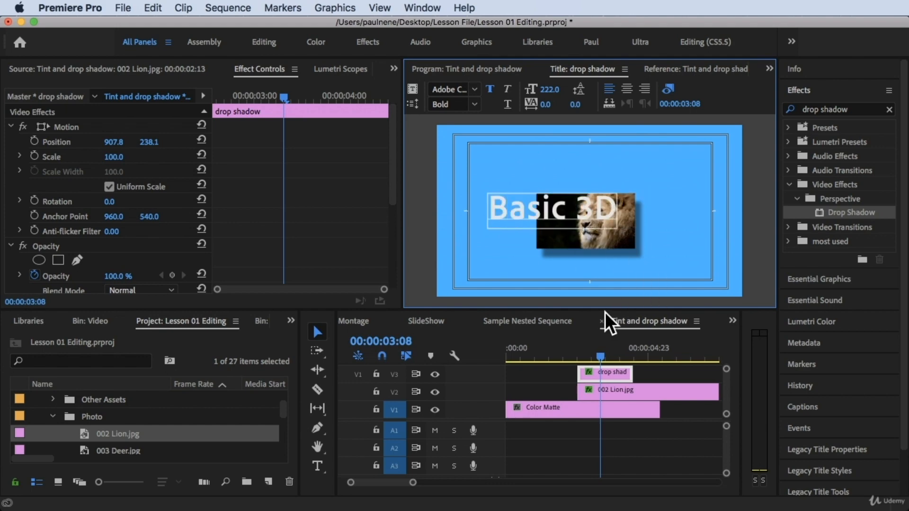
Move the playhead to 00:00:02:21 and reposition the title above the lion image, at about 1134, 250.
click(561, 377)
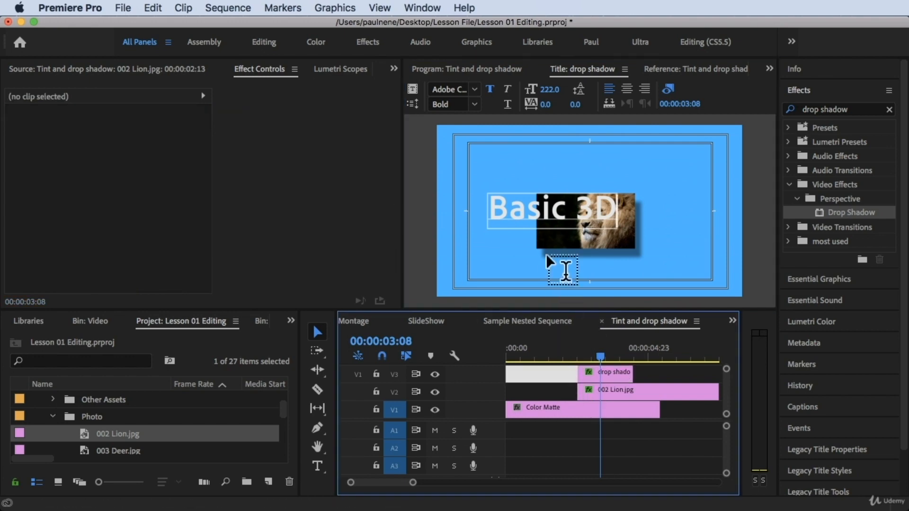
click(589, 353)
click(567, 115)
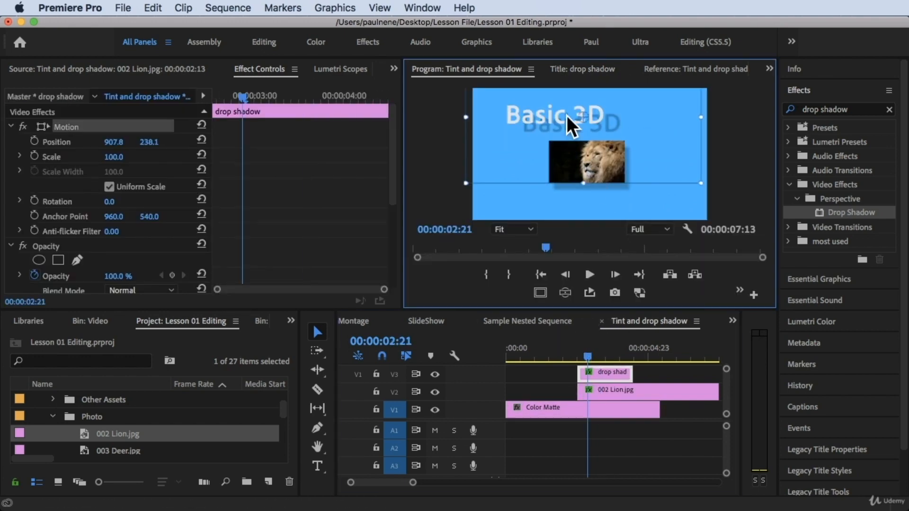
drag(544, 125, 581, 122)
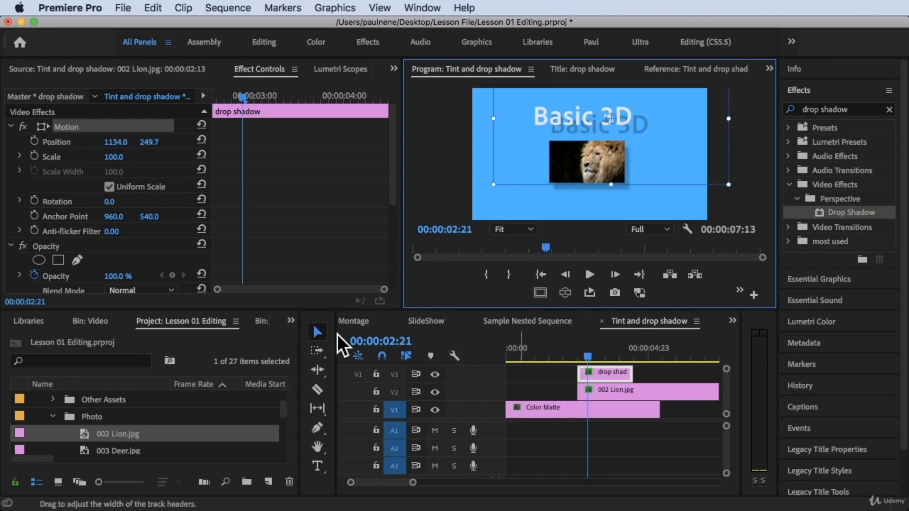
Turn off the title clip's Drop Shadow effect and park the playhead at 00:00:02:22.
scroll(186, 195, down, 5)
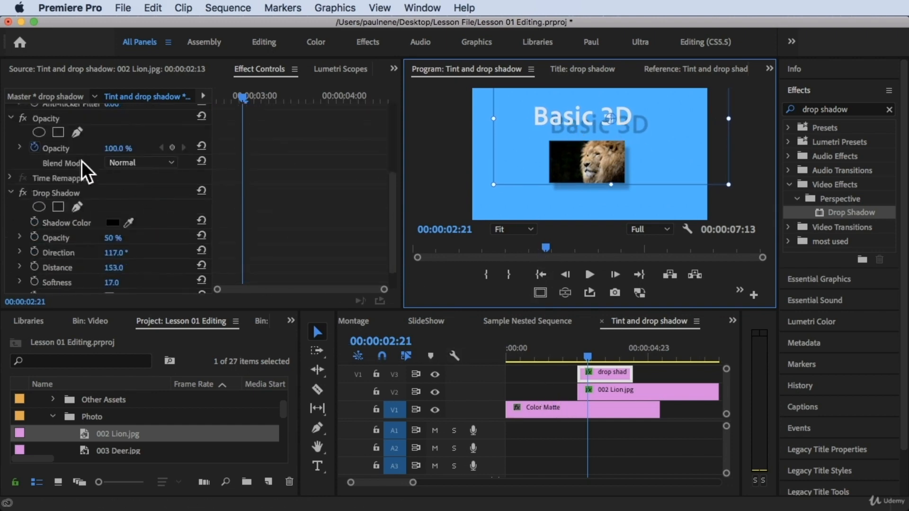
click(23, 193)
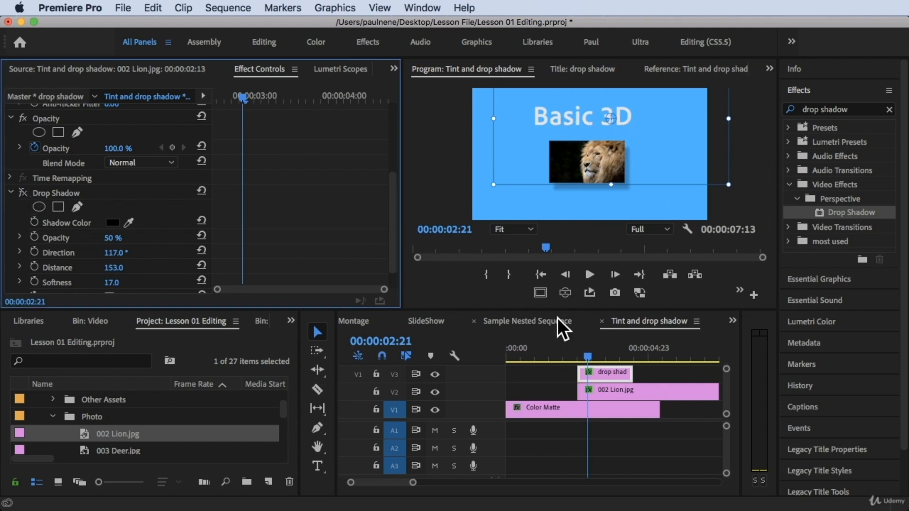
click(605, 382)
click(565, 334)
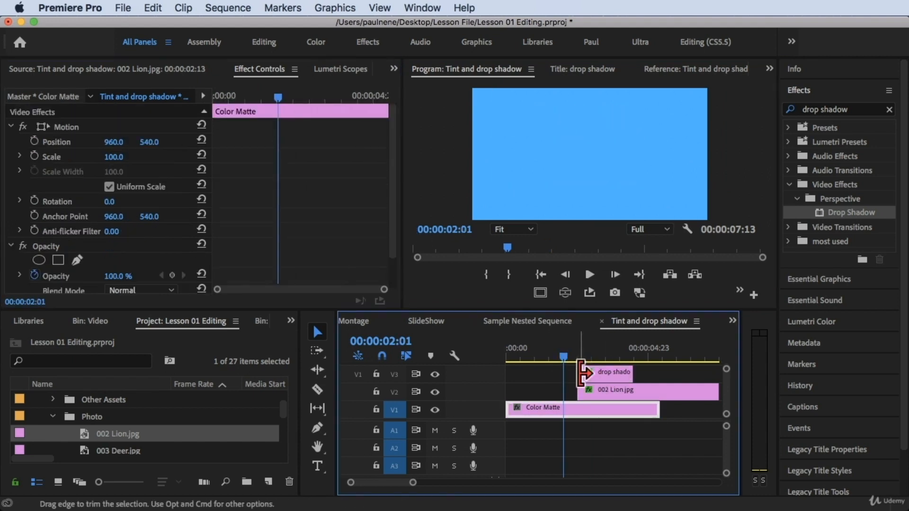
drag(587, 352, 590, 351)
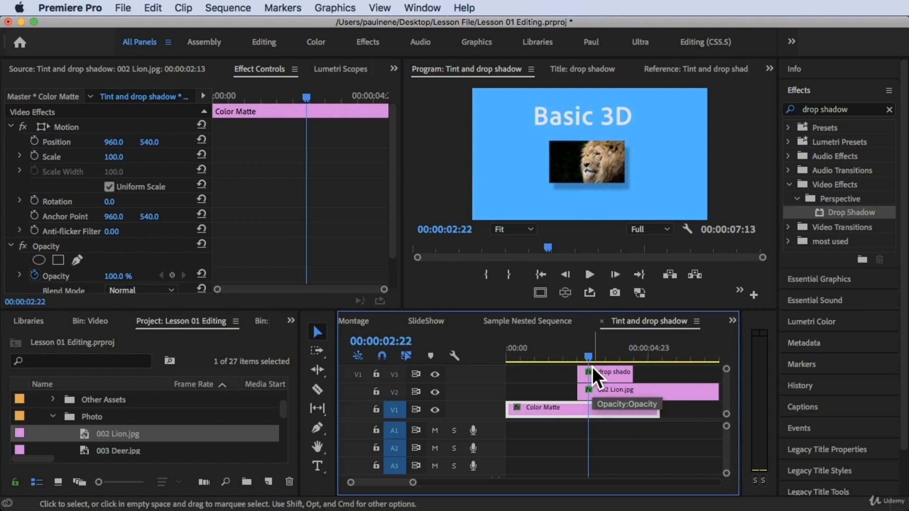
Search the effects for "basic 3d" and apply Basic 3D to the title clip on V3.
click(819, 86)
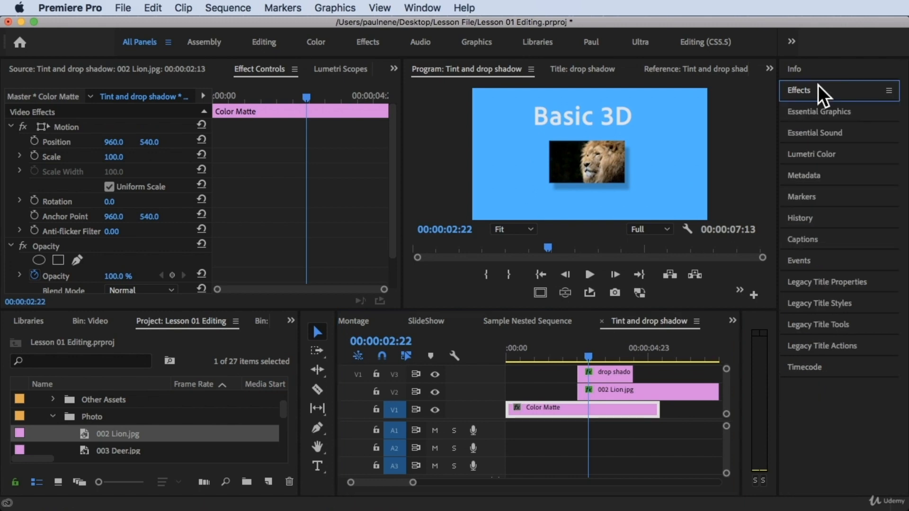
click(843, 91)
click(852, 110)
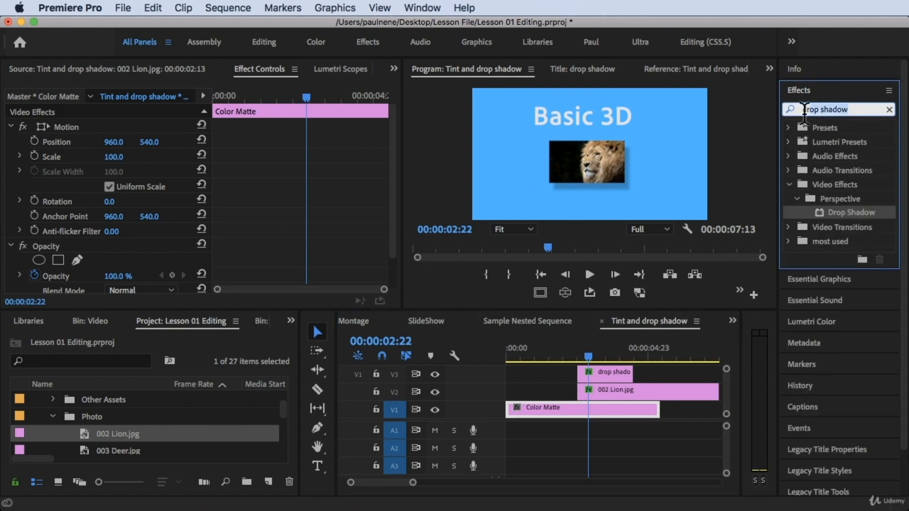
key(BackSpace)
text(basi)
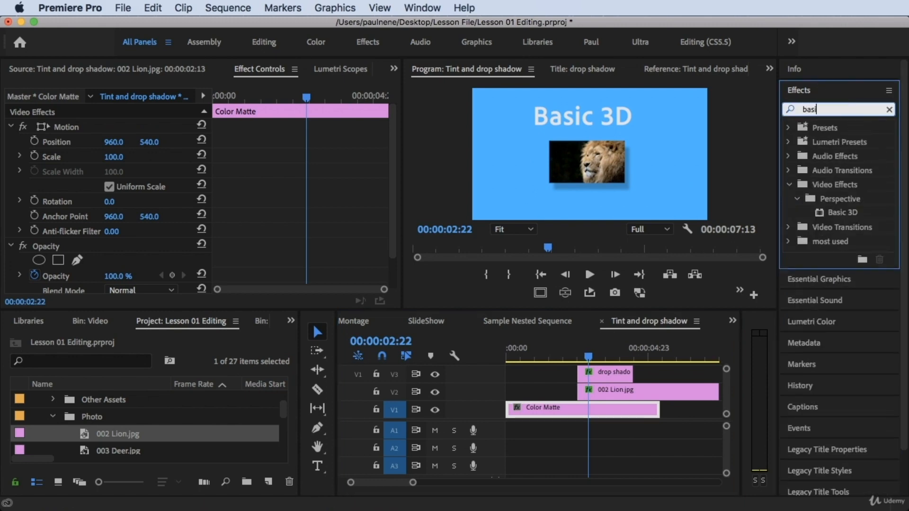
text(c 3d)
click(835, 215)
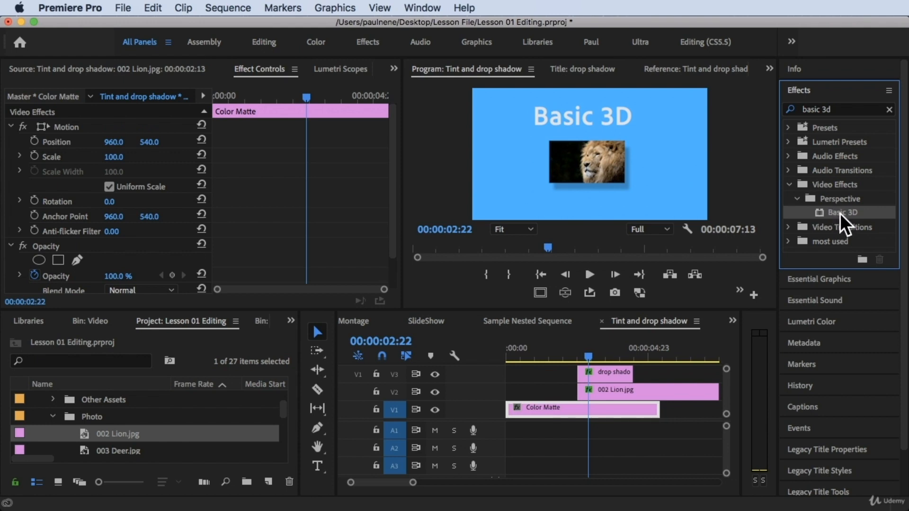
drag(840, 213, 599, 372)
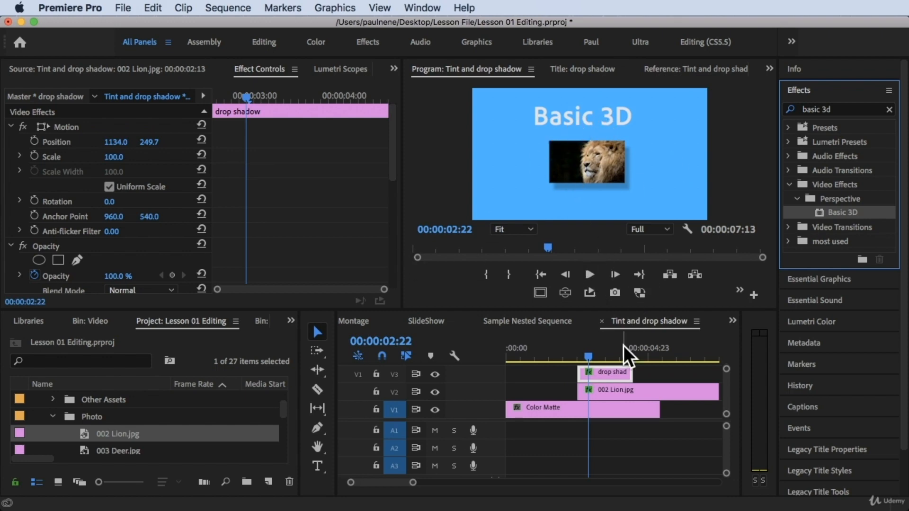
Bring up the title clip's Basic 3D settings and widen the parameter area to fit the full setting names.
click(613, 373)
click(259, 71)
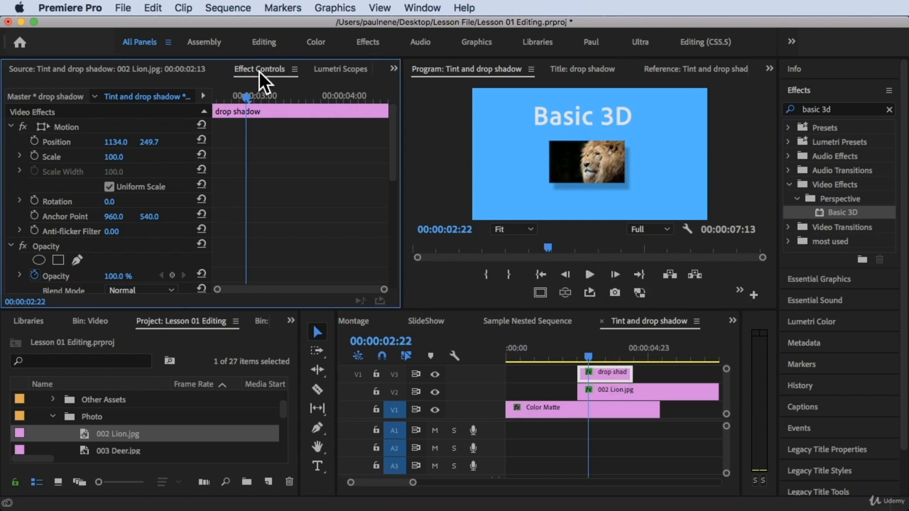
scroll(136, 207, down, 5)
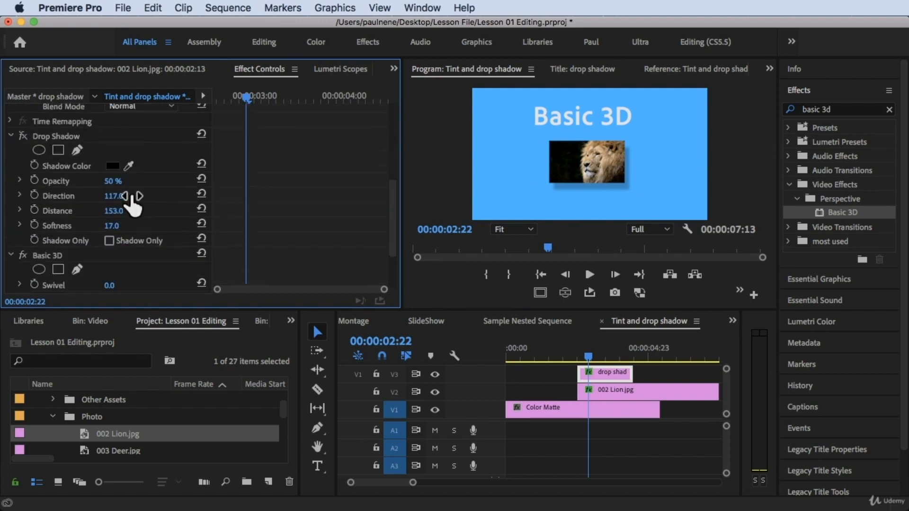
scroll(52, 204, down, 3)
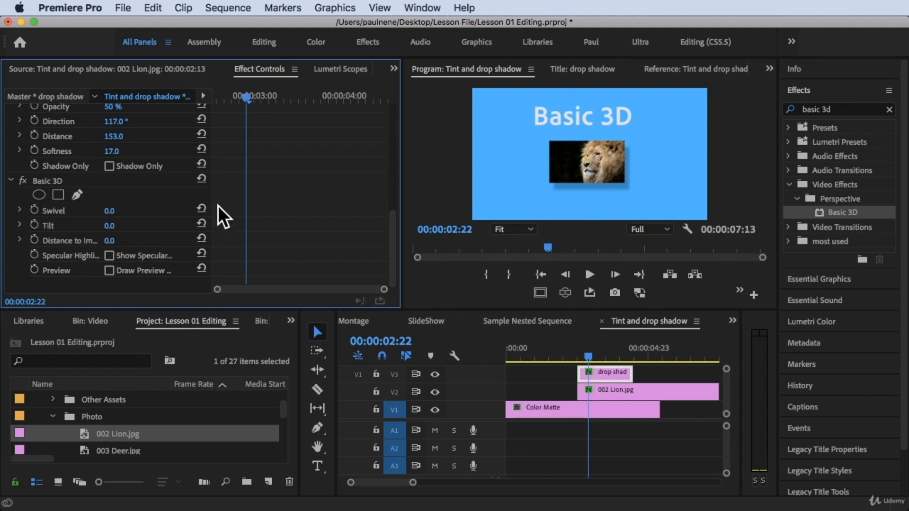
drag(214, 207, 272, 208)
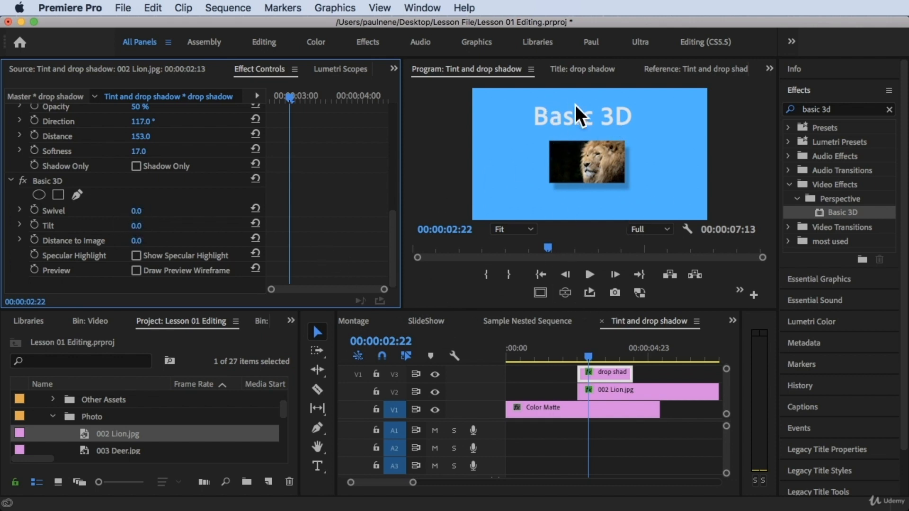
Try swiveling the title to about -83° and tilting it to -60° with Basic 3D, undoing both changes.
mouse_move(145, 214)
mouse_down()
mouse_move(180, 214)
mouse_move(147, 214)
mouse_up()
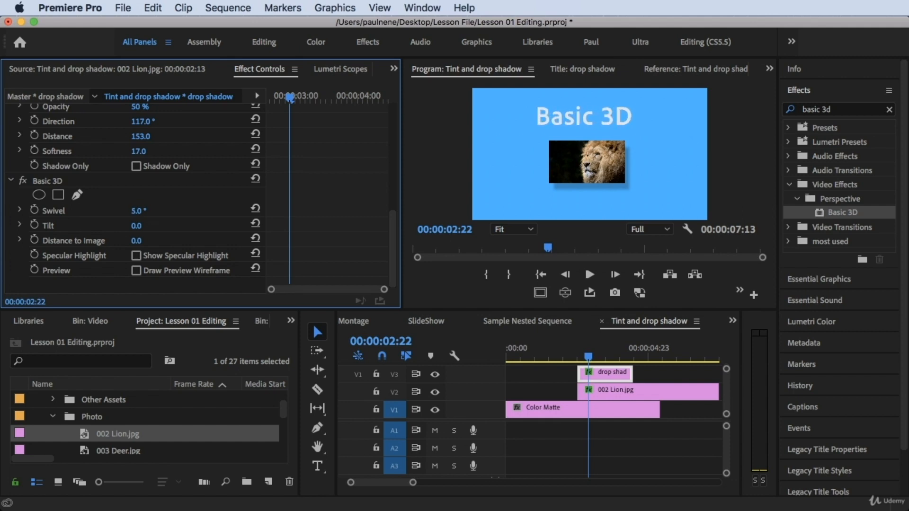
drag(146, 214, 108, 215)
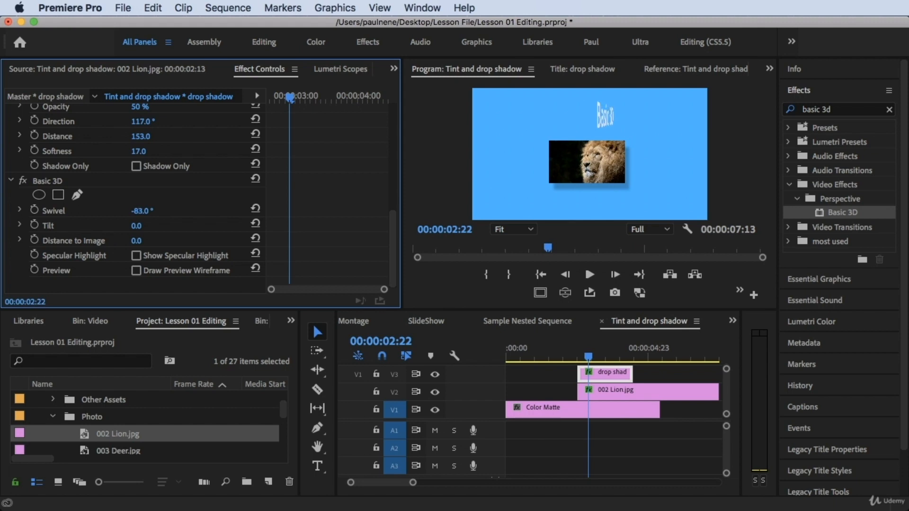
drag(106, 214, 157, 216)
key(super+z)
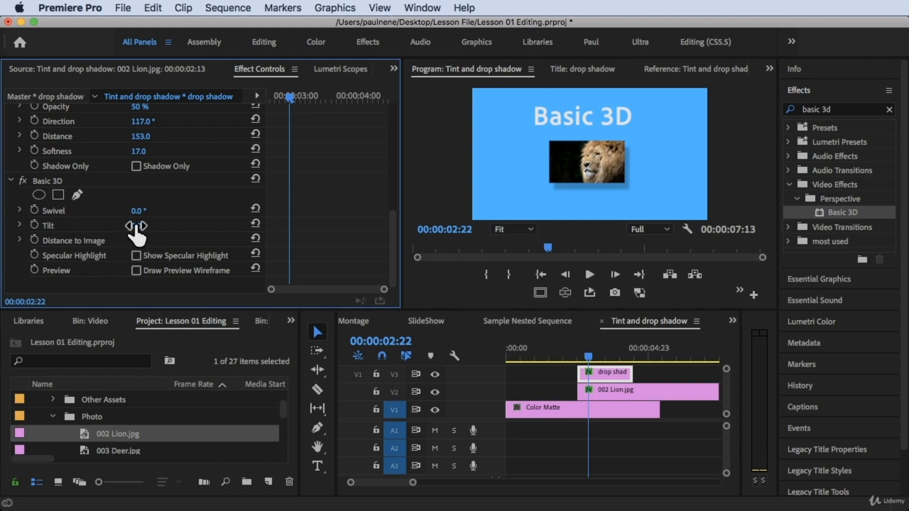
drag(133, 229, 105, 229)
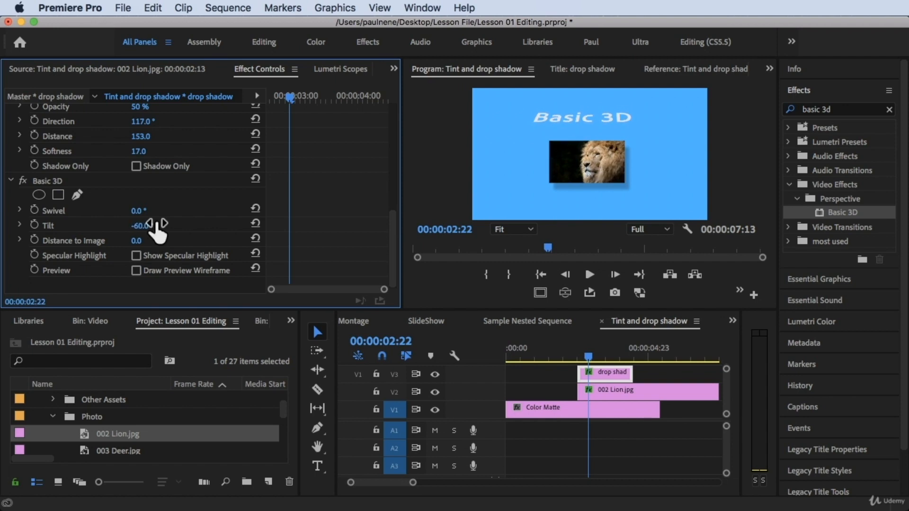
key(super+z)
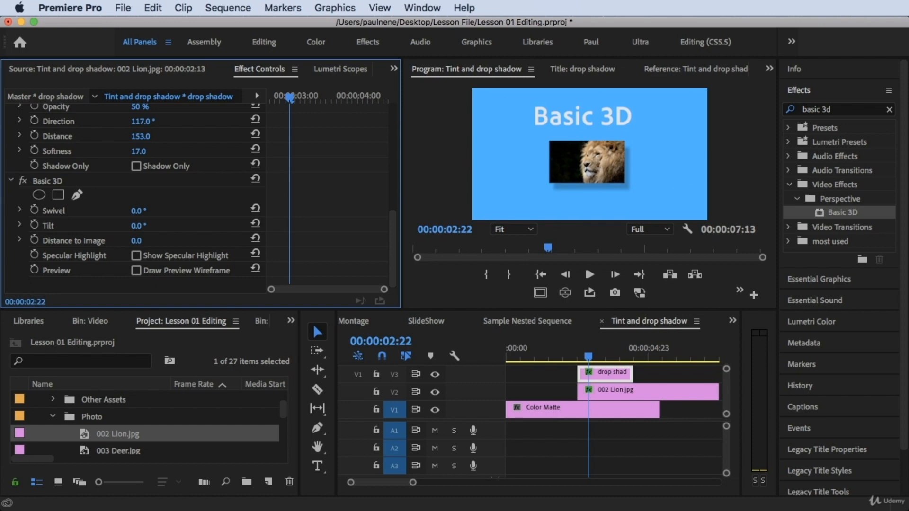
Set the title's Basic 3D Distance to Image to 2.0 and leave Show Specular Highlight off.
mouse_move(137, 241)
mouse_down()
mouse_move(224, 241)
mouse_move(100, 241)
mouse_move(137, 240)
mouse_up()
click(137, 257)
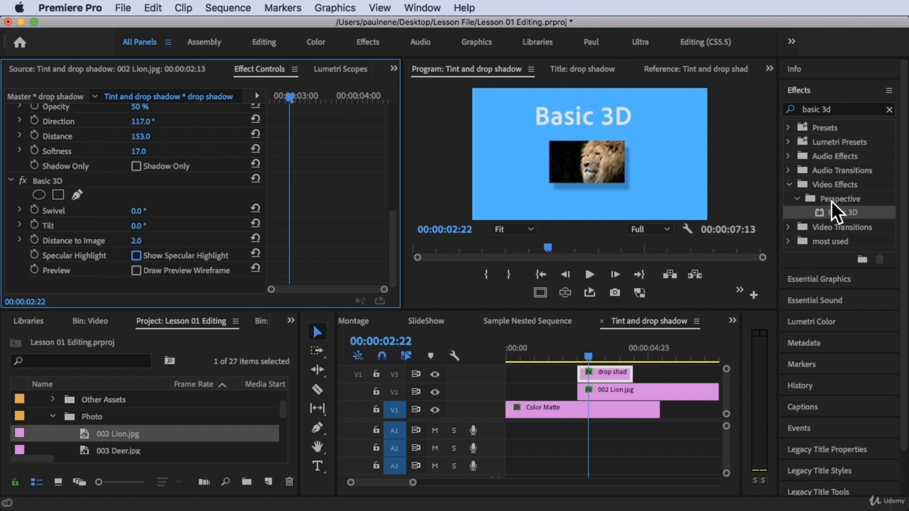
Apply Basic 3D to the 002 Lion.jpg clip on V2 and enable its Show Specular Highlight option.
drag(835, 214, 592, 391)
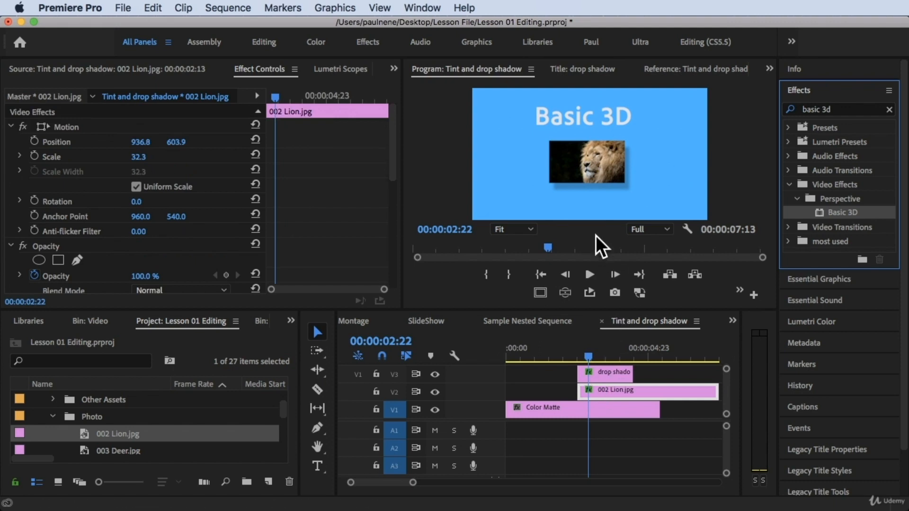
click(615, 389)
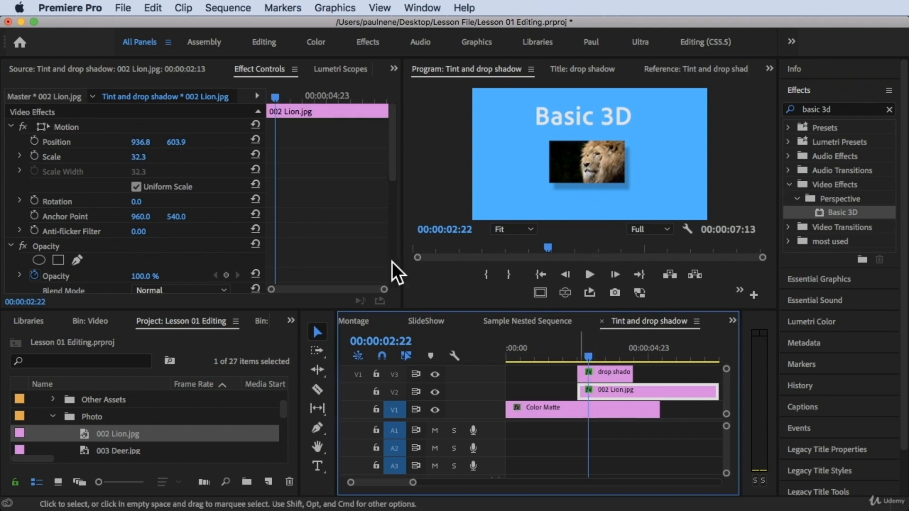
scroll(189, 174, down, 10)
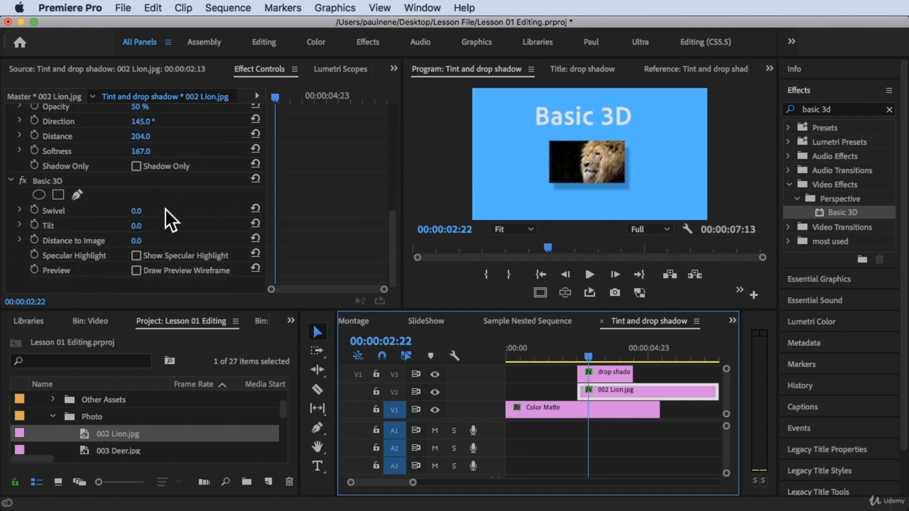
scroll(100, 237, down, 2)
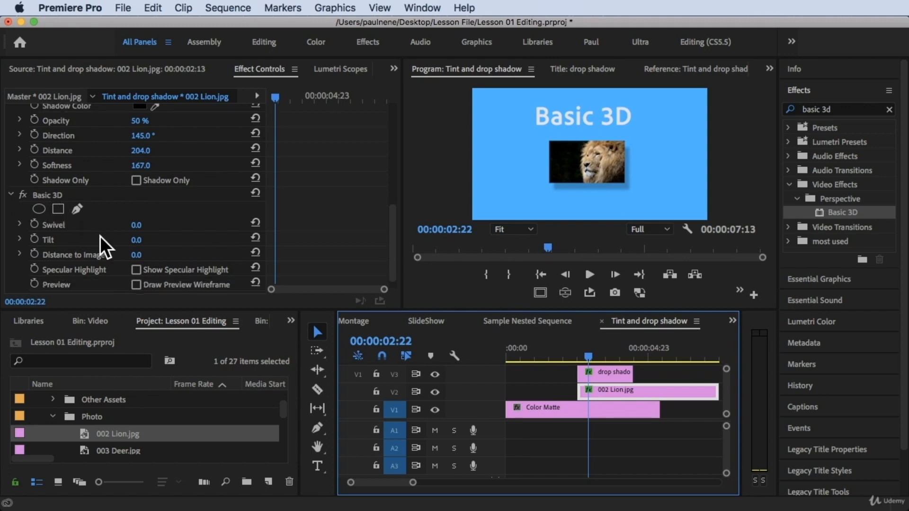
click(137, 257)
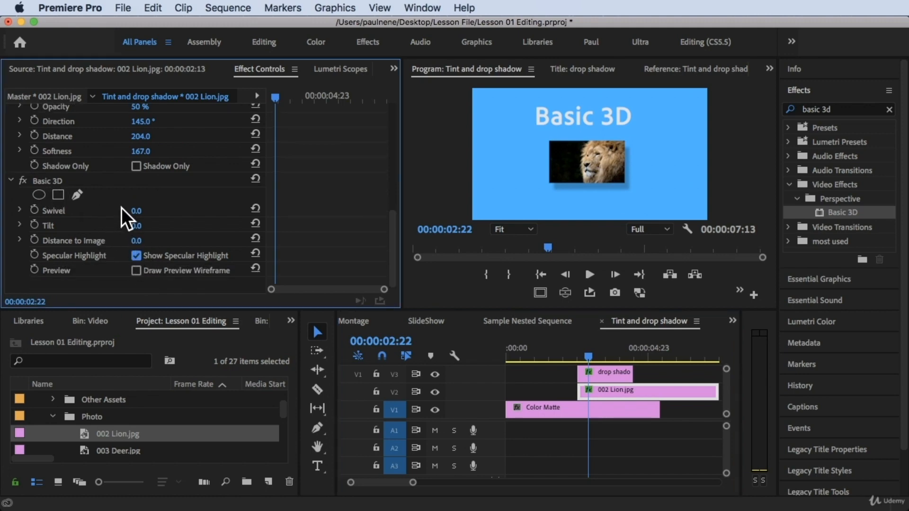
Try different Basic 3D Swivel angles on the lion image and settle on 10°.
drag(139, 213, 158, 208)
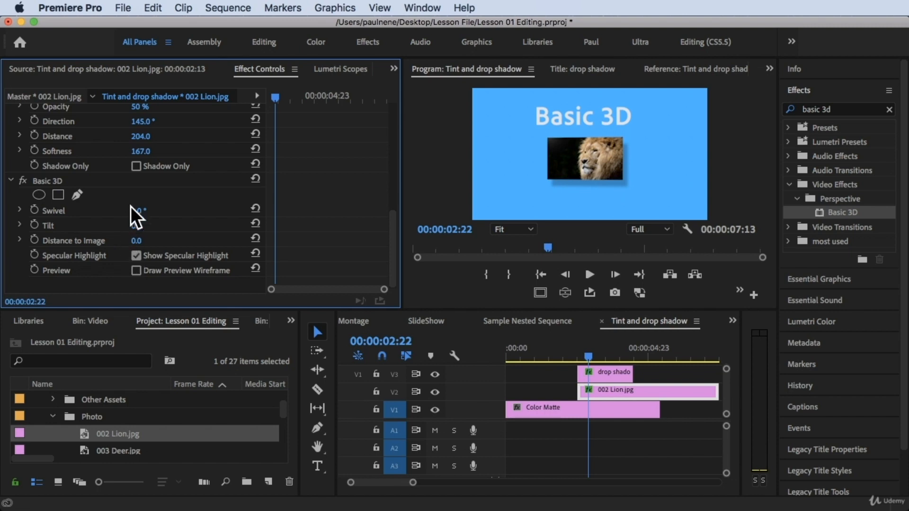
click(144, 211)
text(24)
key(Return)
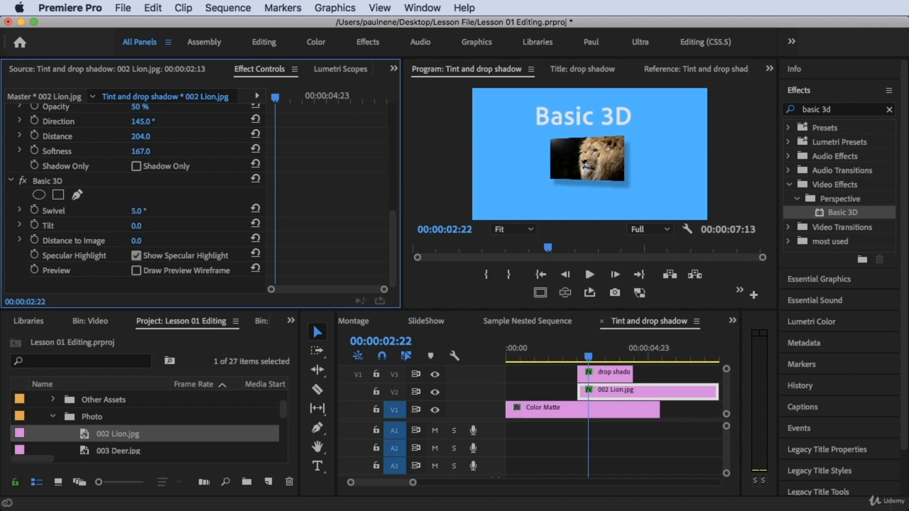
drag(141, 211, 139, 211)
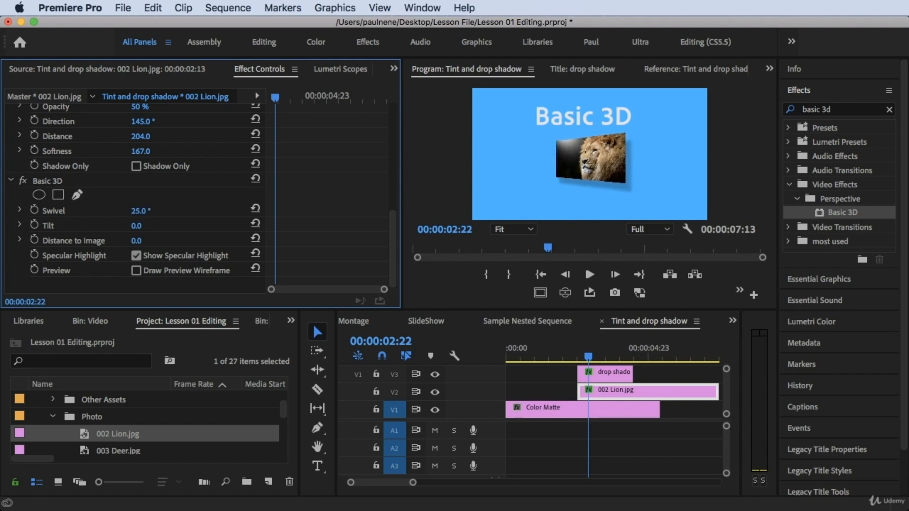
mouse_move(141, 210)
mouse_down()
mouse_move(154, 211)
mouse_move(135, 211)
mouse_up()
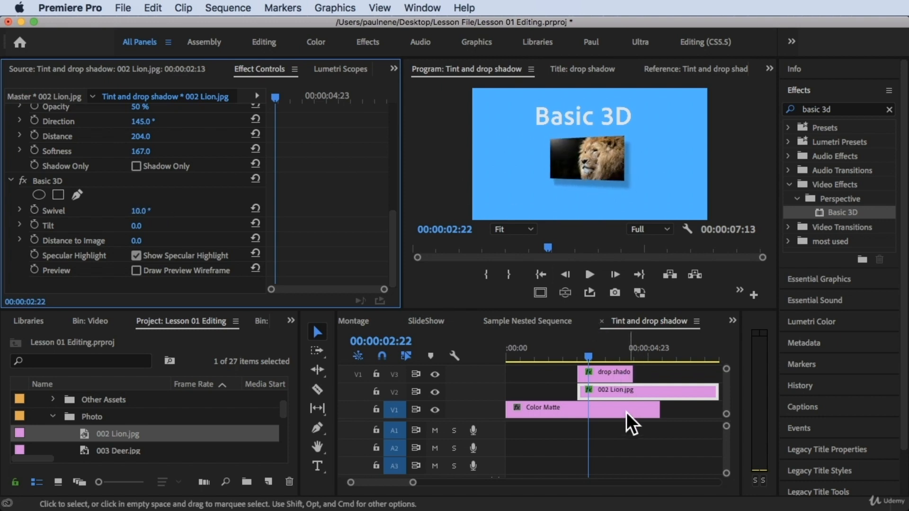
Scale the lion image up to 81.3 and undo the accidental Color Dodge blend mode change.
scroll(175, 135, up, 10)
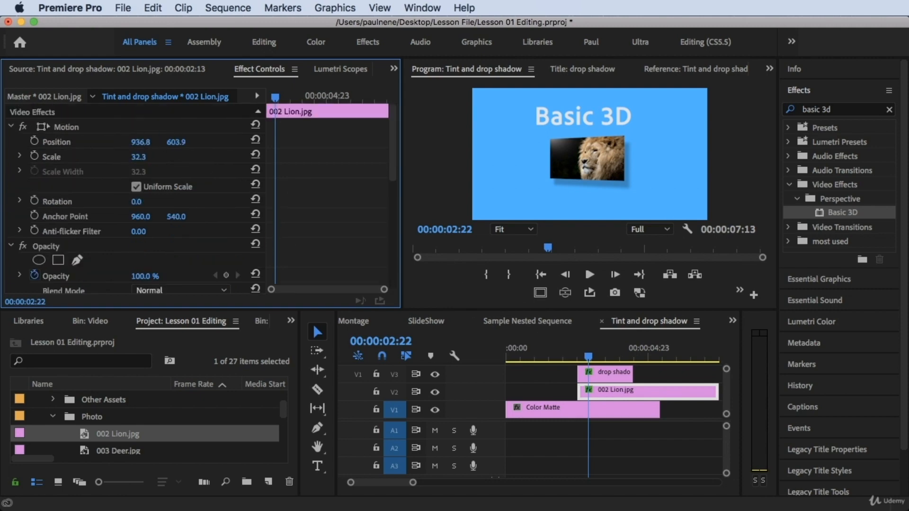
drag(138, 157, 162, 157)
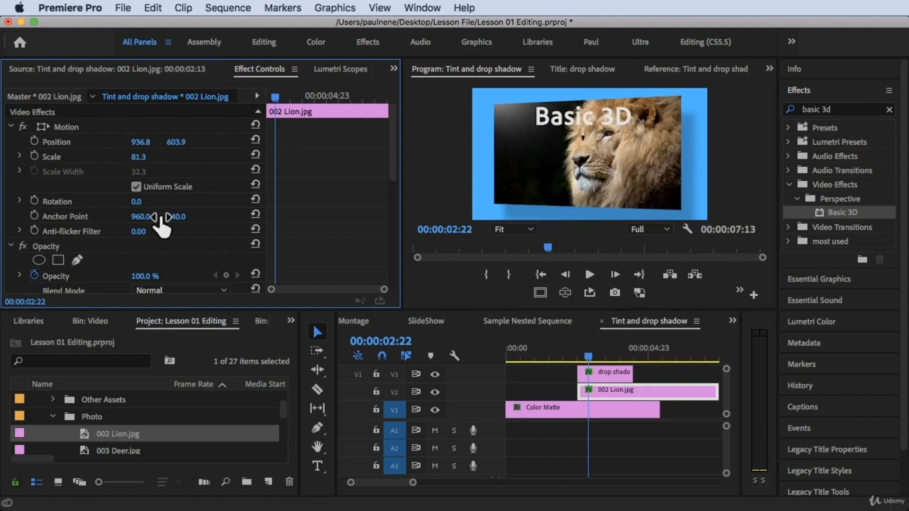
scroll(152, 235, down, 3)
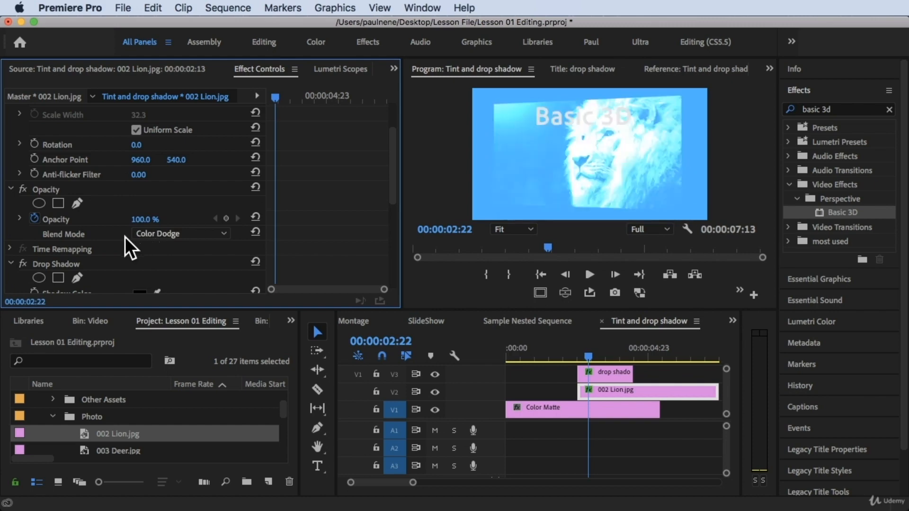
key(super+z)
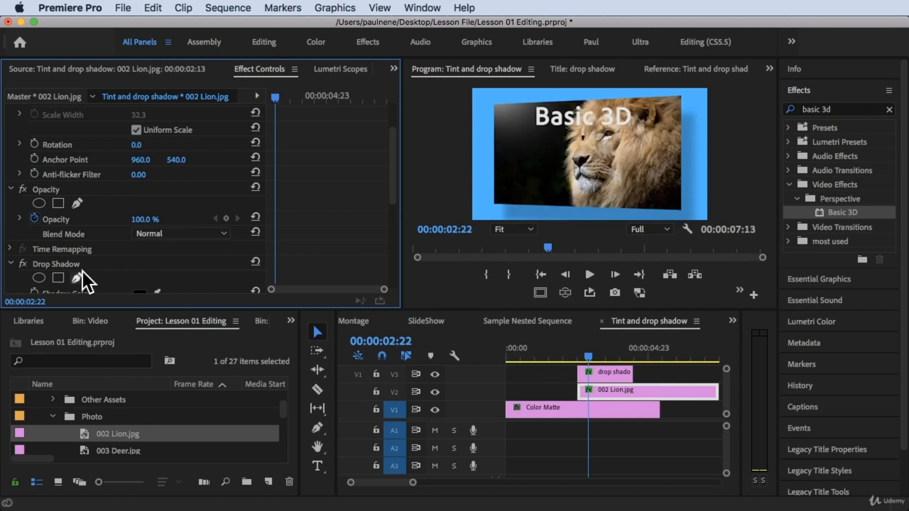
Set the lion's Basic 3D Swivel to 7° and its Tilt to -1°.
scroll(83, 271, down, 10)
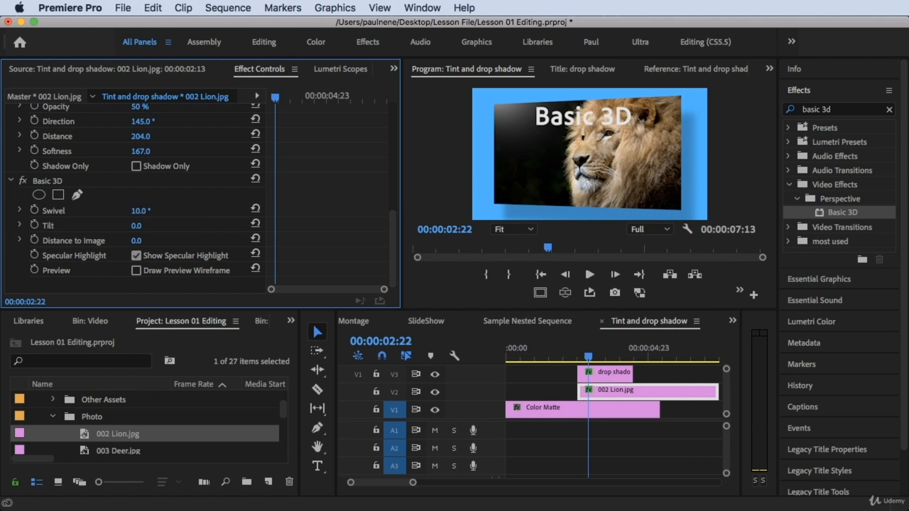
mouse_move(142, 210)
mouse_down()
mouse_move(172, 210)
mouse_move(141, 210)
mouse_up()
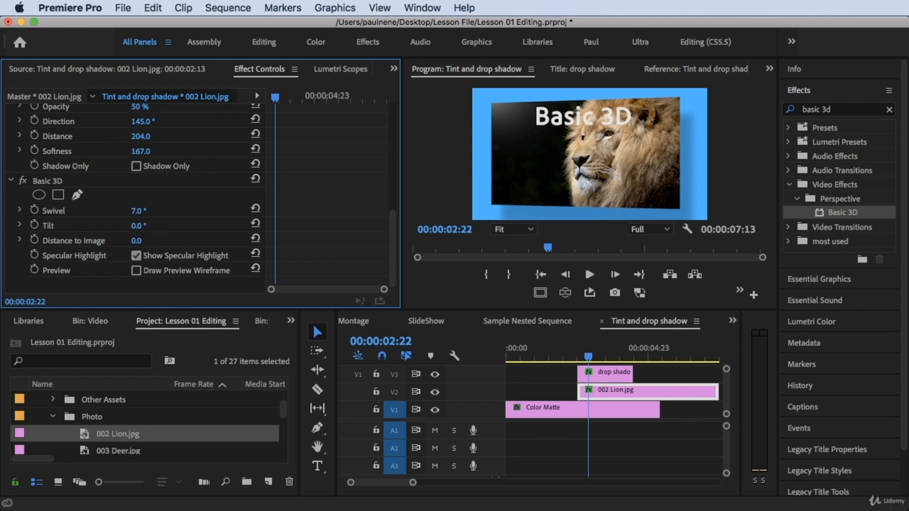
mouse_move(138, 226)
mouse_down()
mouse_move(163, 229)
mouse_move(116, 226)
mouse_move(145, 230)
mouse_up()
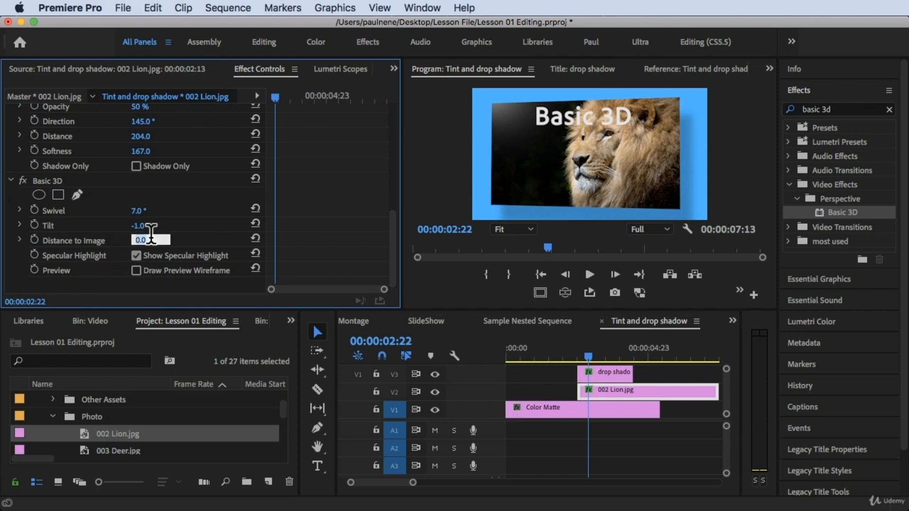
Try a Basic 3D Distance to Image of 179 on the lion, then return it to 0.
click(136, 256)
drag(136, 241, 227, 241)
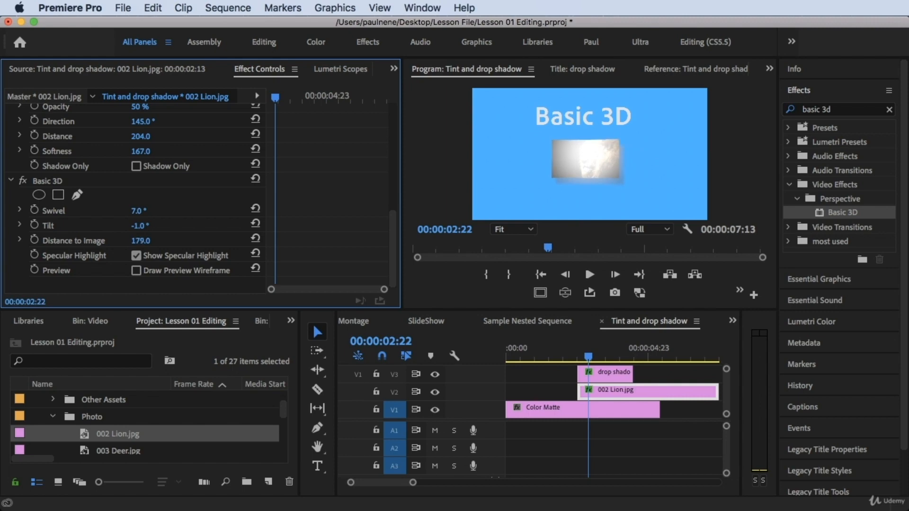
drag(220, 241, 136, 241)
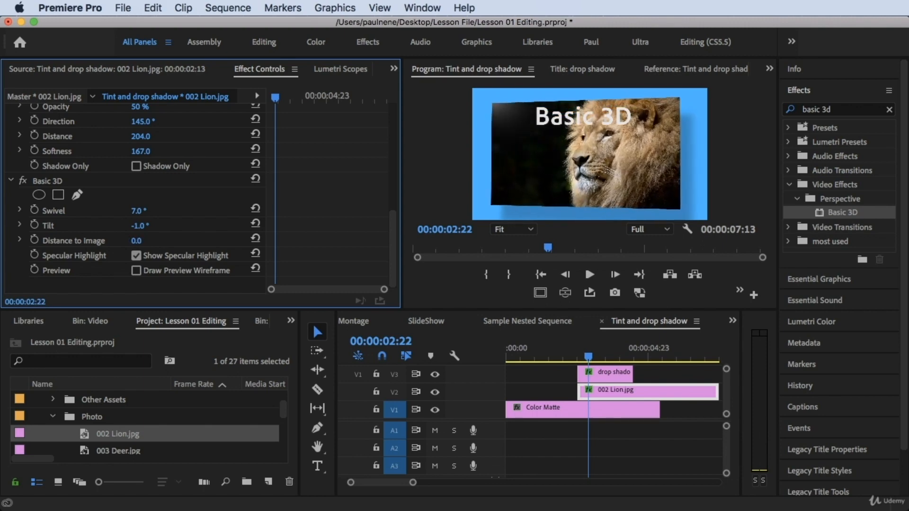
Set the lion's Basic 3D Distance to Image to 35, keeping Show Specular Highlight on.
click(150, 239)
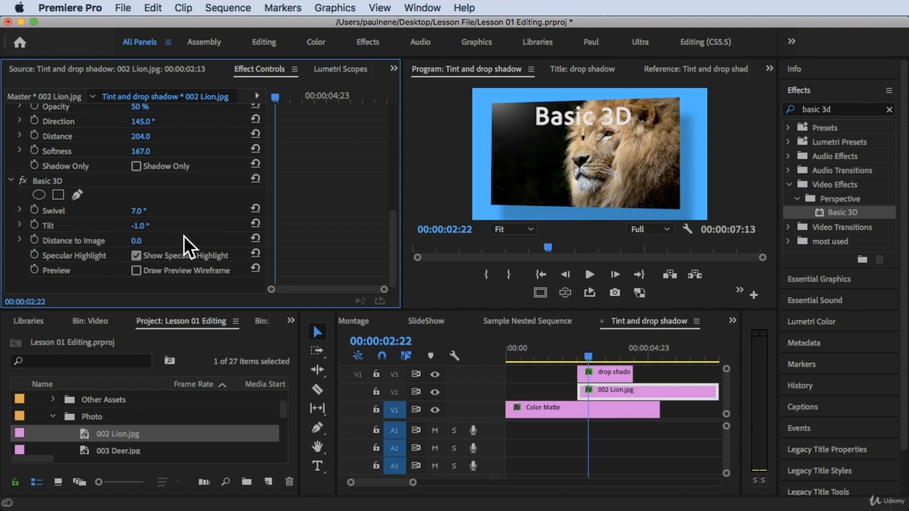
drag(137, 242, 147, 242)
click(136, 256)
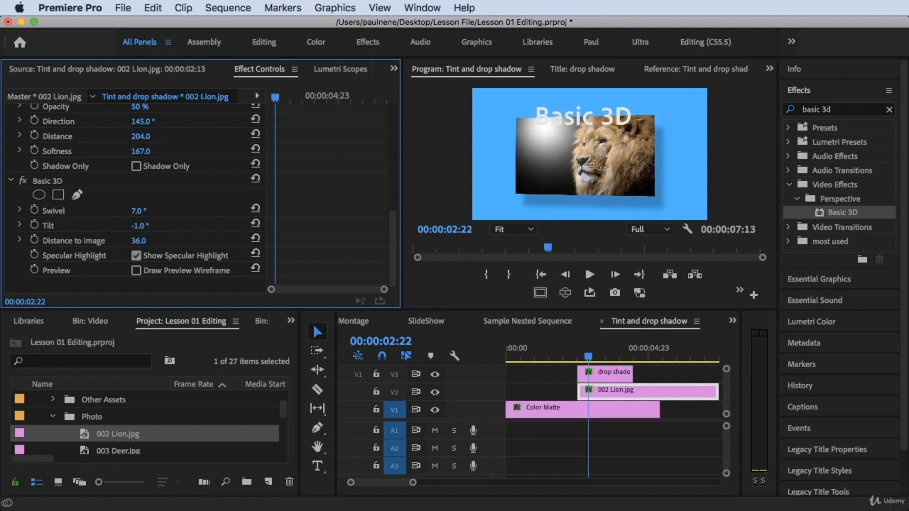
drag(152, 241, 151, 240)
Tilt the lion to -10° and try Swivel angles of 39° and 48° before settling on 94°.
mouse_move(138, 211)
mouse_down()
mouse_move(156, 212)
mouse_move(140, 225)
mouse_move(154, 225)
mouse_move(136, 226)
mouse_move(138, 211)
mouse_up()
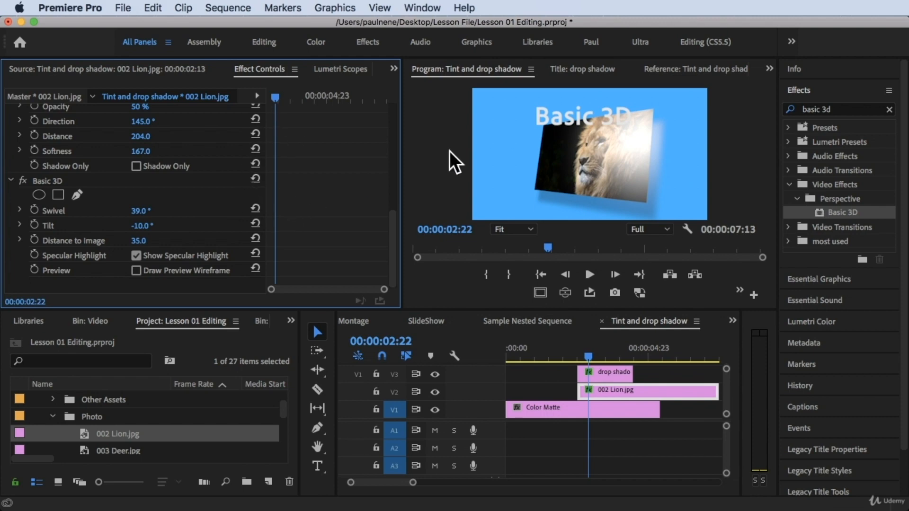
click(156, 208)
click(142, 210)
text(48)
key(Return)
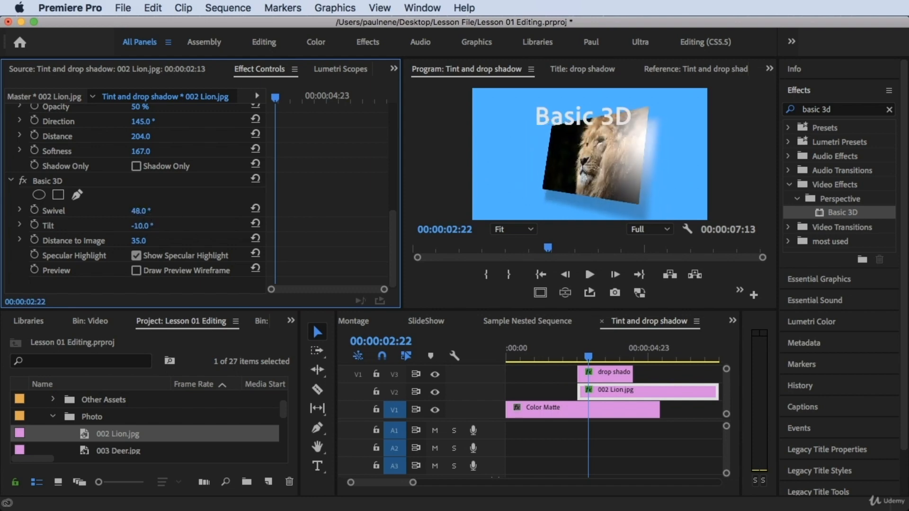
mouse_move(140, 211)
mouse_down()
mouse_move(169, 211)
mouse_move(157, 211)
mouse_up()
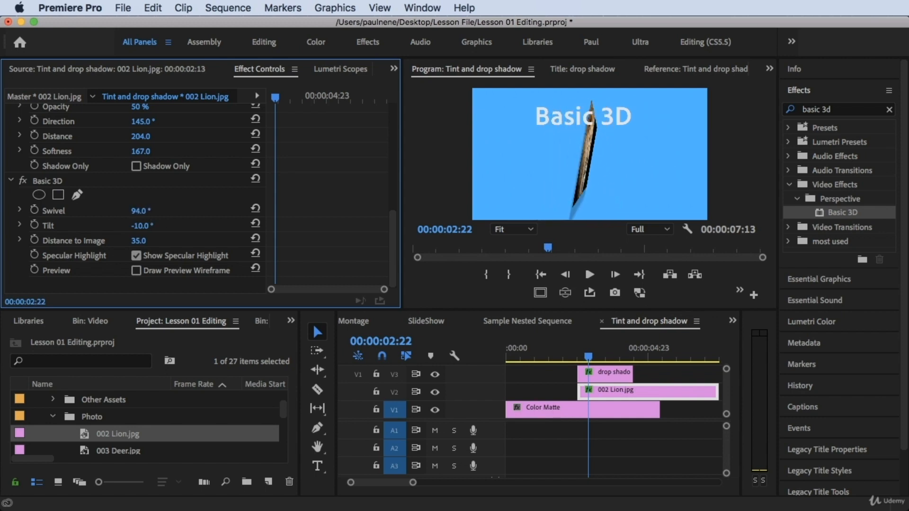
Start keyframing the lion's Basic 3D Swivel, Tilt and Distance to Image at 00:00:02:22.
click(36, 208)
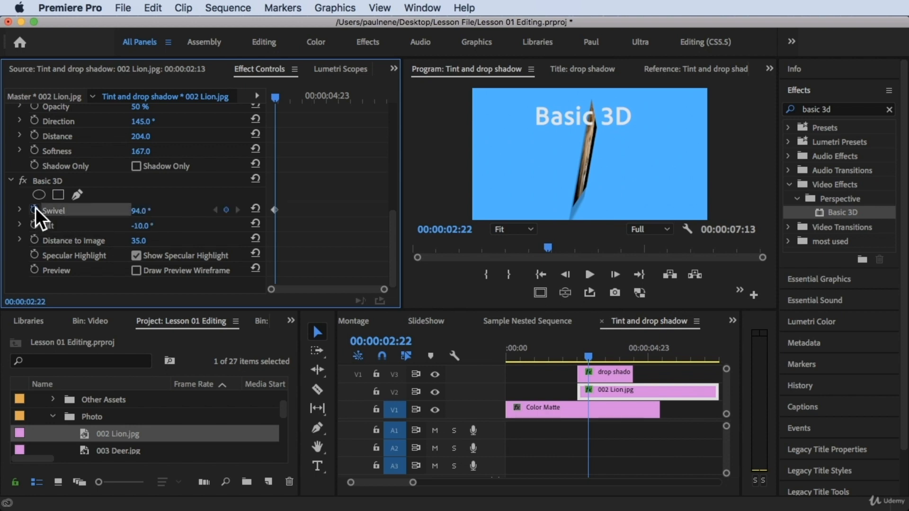
click(36, 223)
click(35, 240)
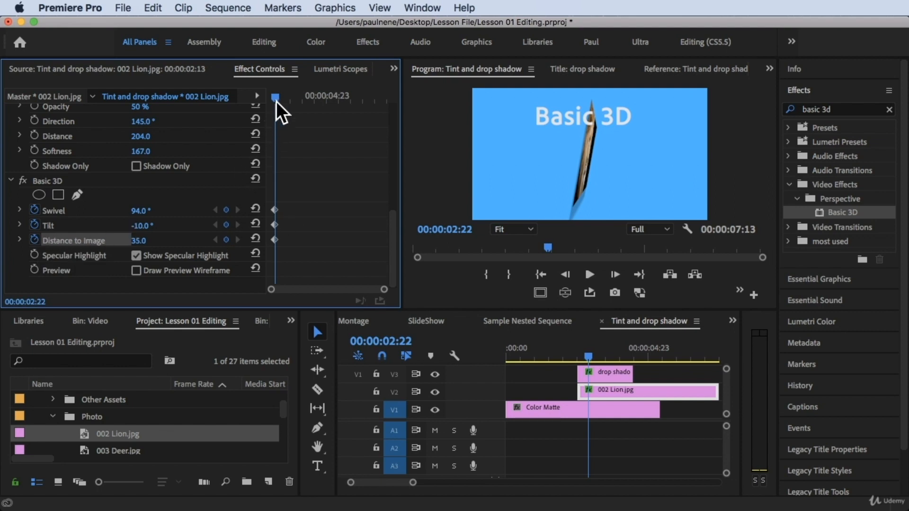
Add a Swivel keyframe of -18° at 00:00:04:12 and play the lion's animation from the clip's start.
drag(276, 102, 316, 104)
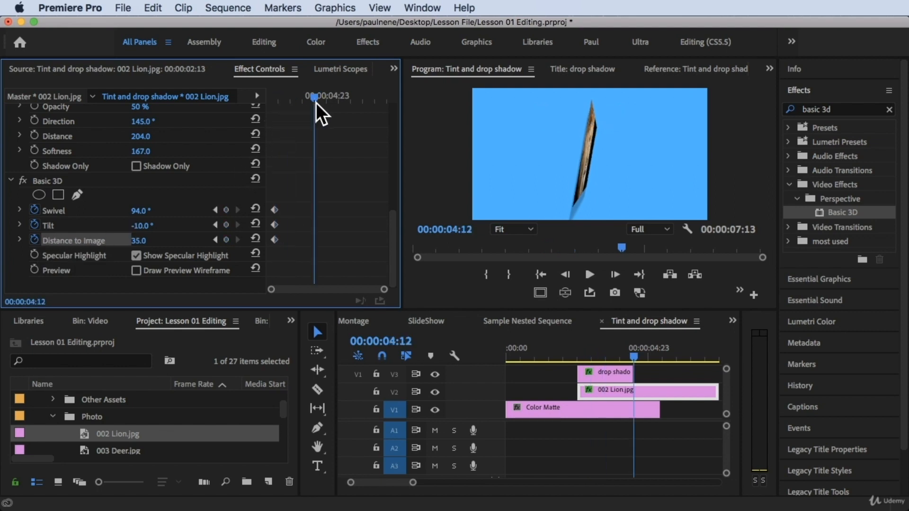
drag(141, 210, 85, 210)
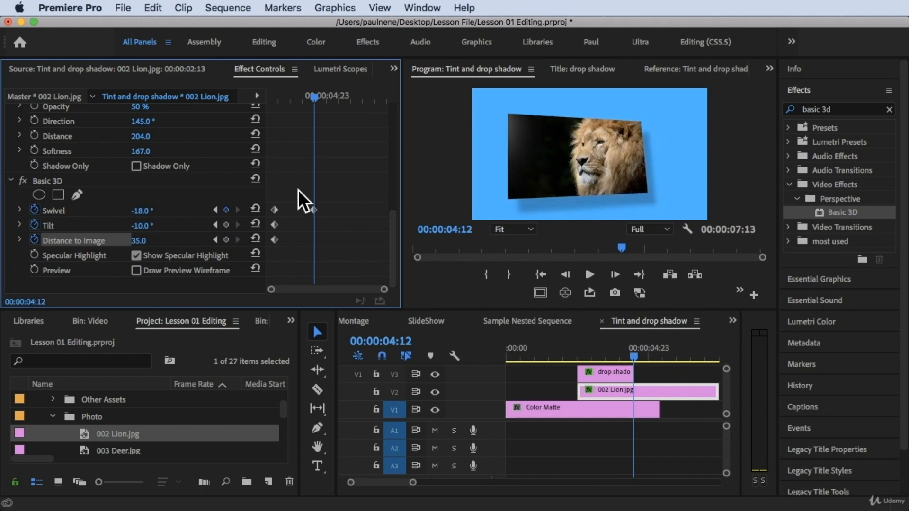
drag(311, 98, 255, 93)
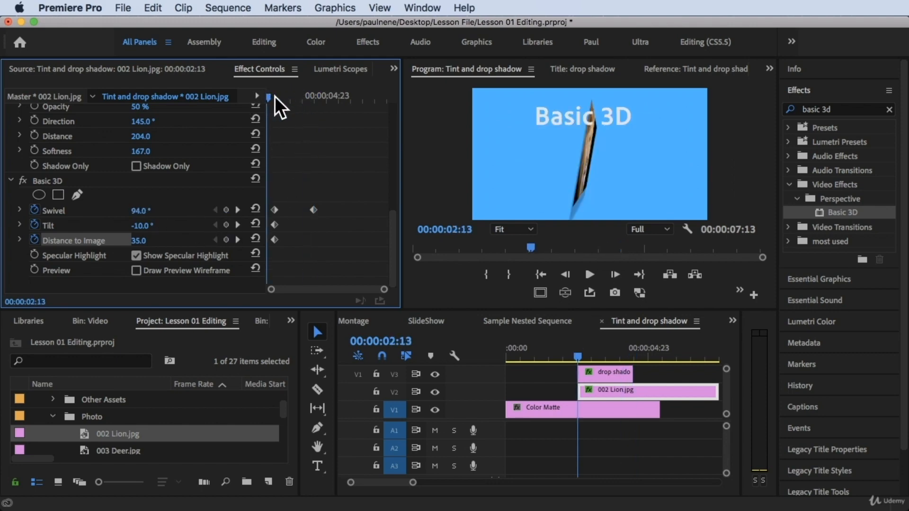
key(space)
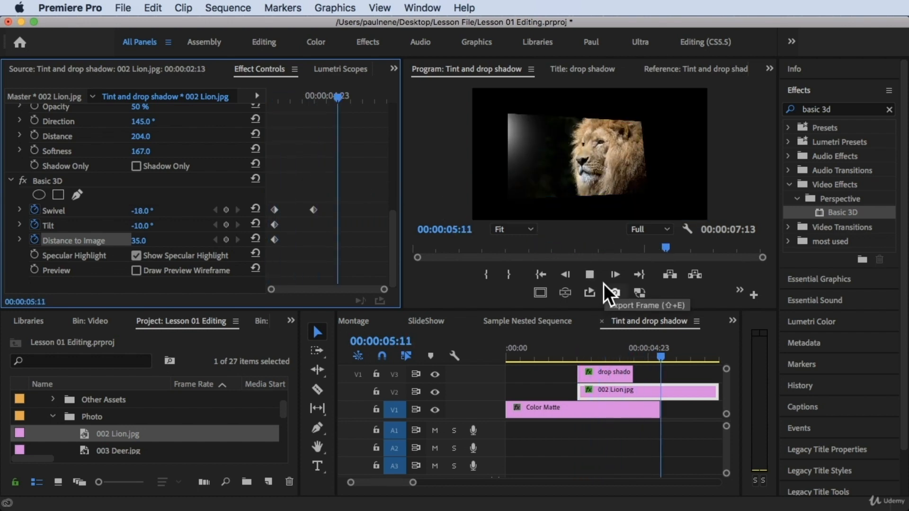
key(space)
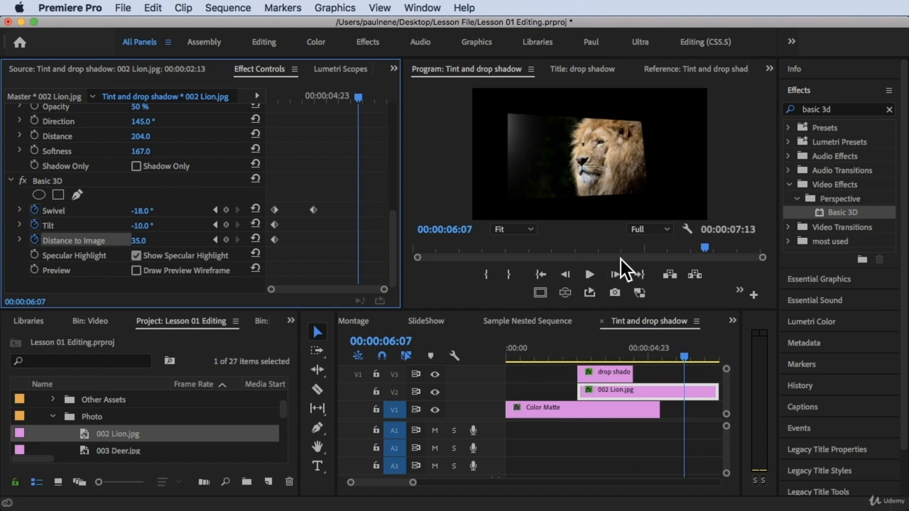
Move the second Swivel keyframe to near the end of the lion clip and play the slower rotation.
drag(331, 97, 263, 100)
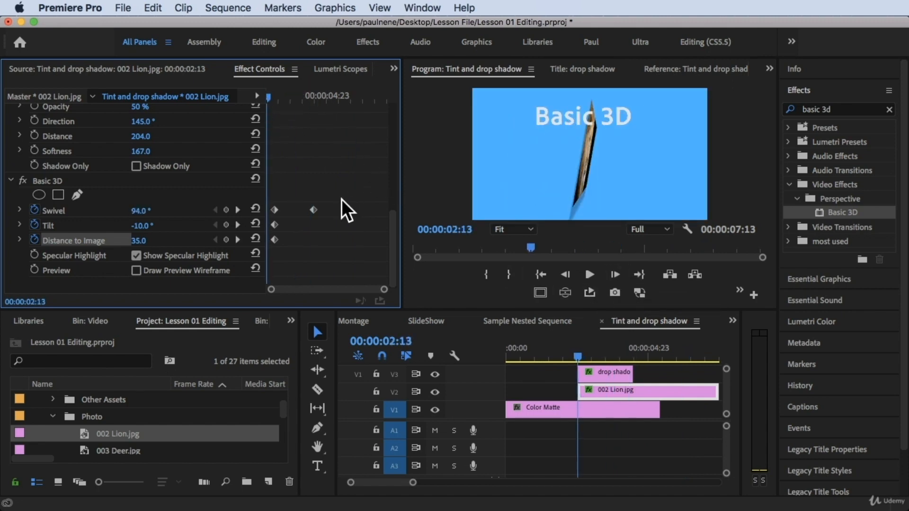
drag(313, 210, 382, 210)
key(space)
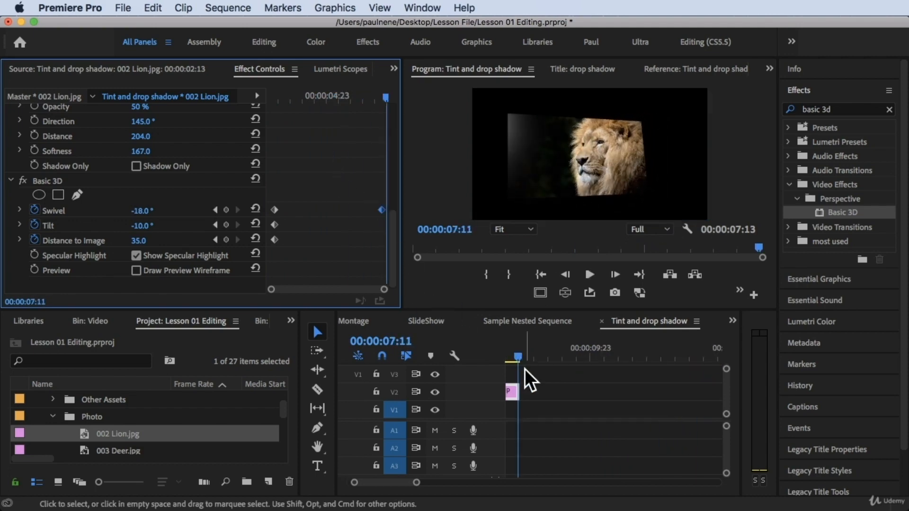
Extend the Color Matte clip on V1 to 00:00:13:13 and play the sequence from its beginning.
scroll(561, 405, down, 3)
scroll(561, 406, down, 4)
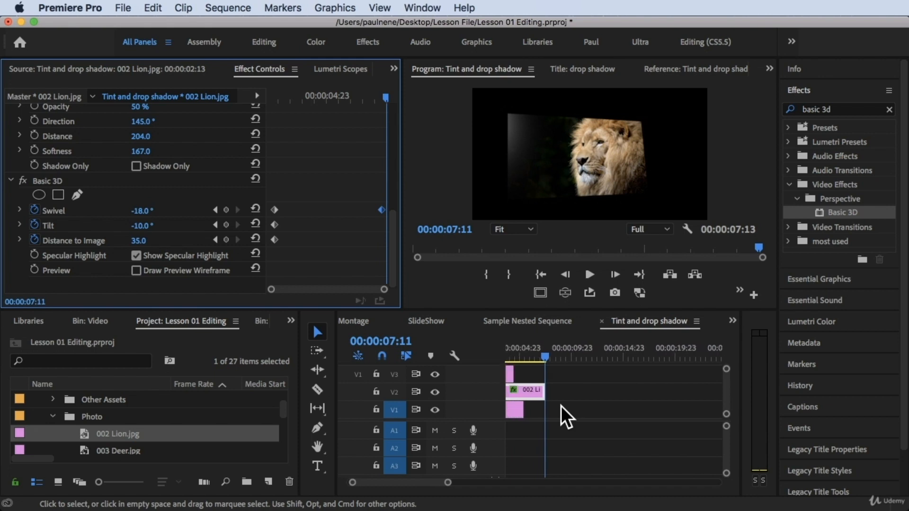
click(536, 351)
mouse_move(536, 351)
mouse_down()
mouse_move(496, 340)
mouse_move(525, 348)
mouse_up()
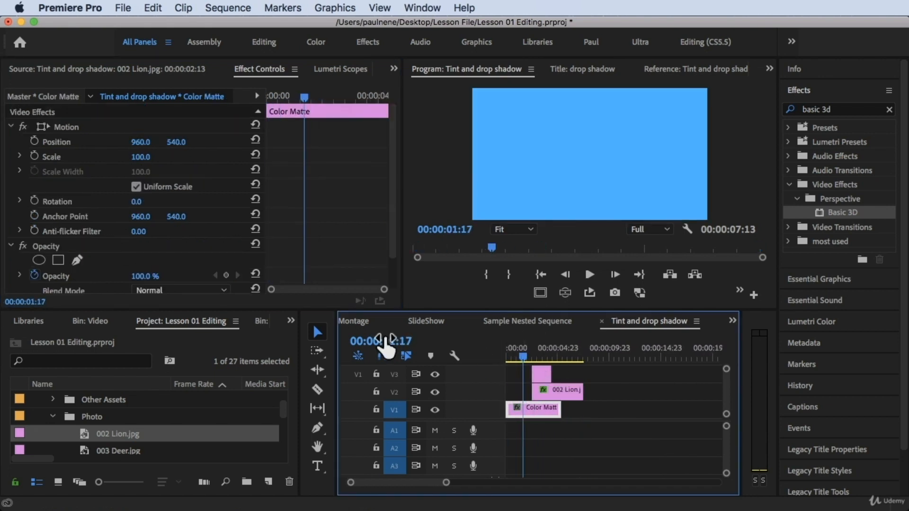
click(545, 394)
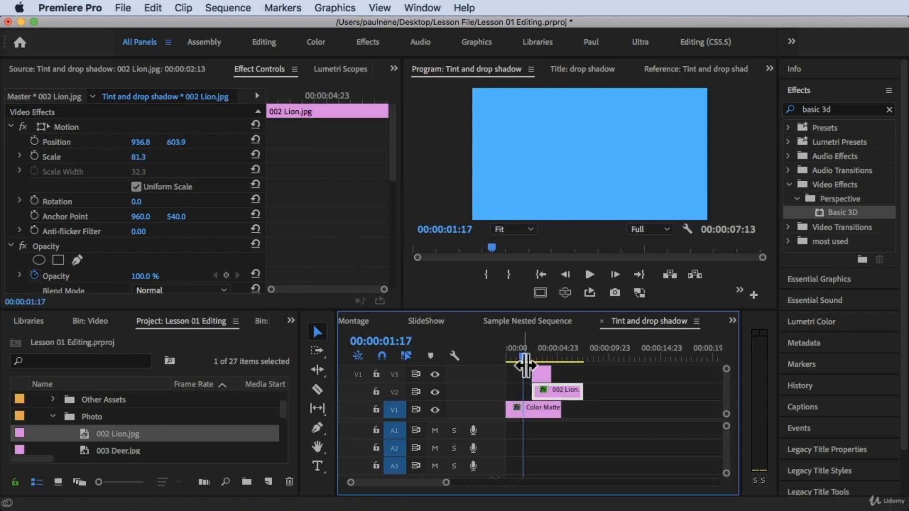
mouse_move(522, 353)
mouse_down()
mouse_move(538, 350)
mouse_move(532, 359)
mouse_move(521, 353)
mouse_up()
drag(558, 410, 644, 409)
drag(524, 351, 498, 353)
key(space)
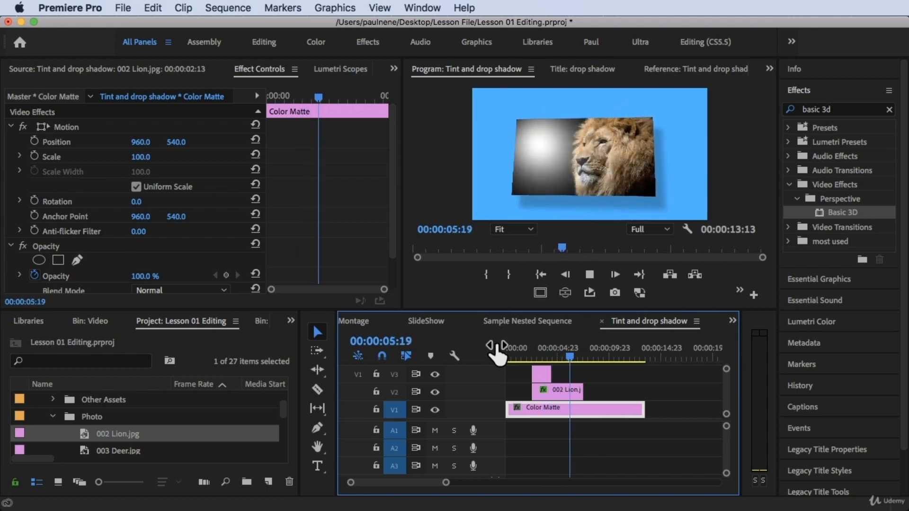
key(space)
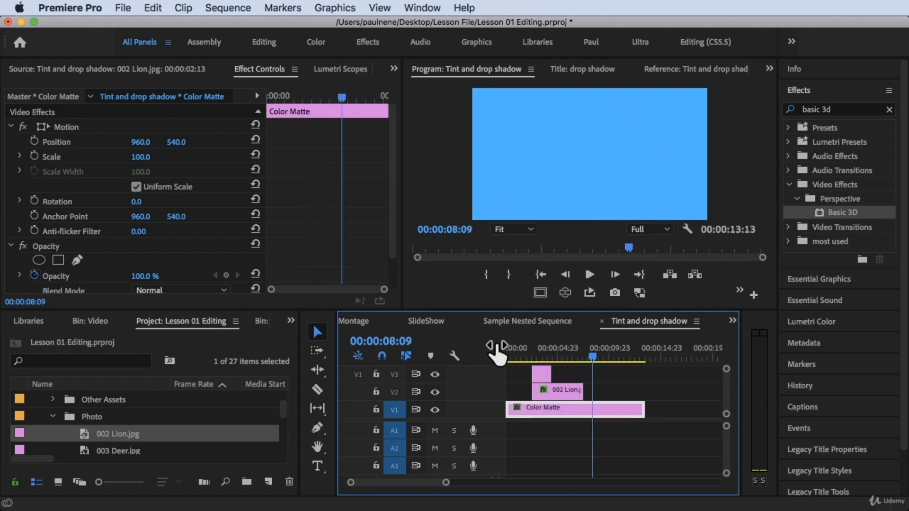
Lengthen the 002 Lion.jpg clip on V2 to just short of the Color Matte's end and preview the sequence.
drag(583, 390, 624, 389)
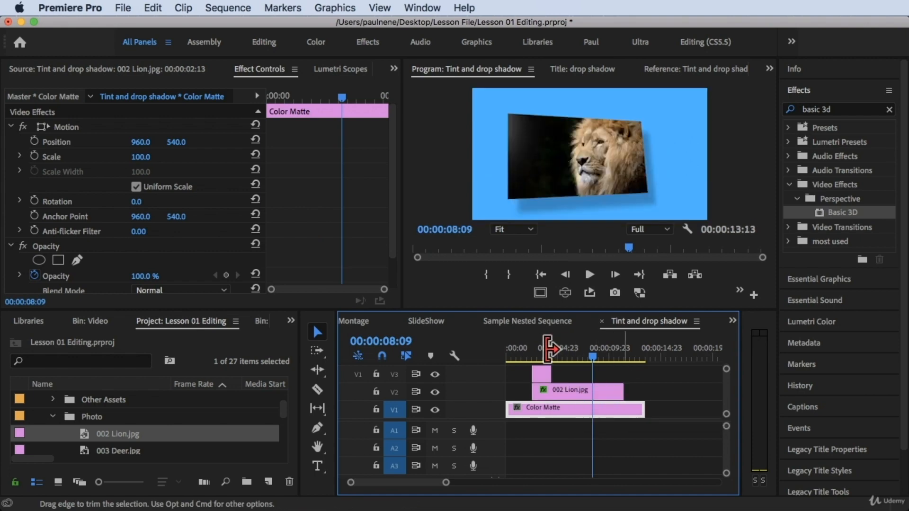
click(541, 350)
key(space)
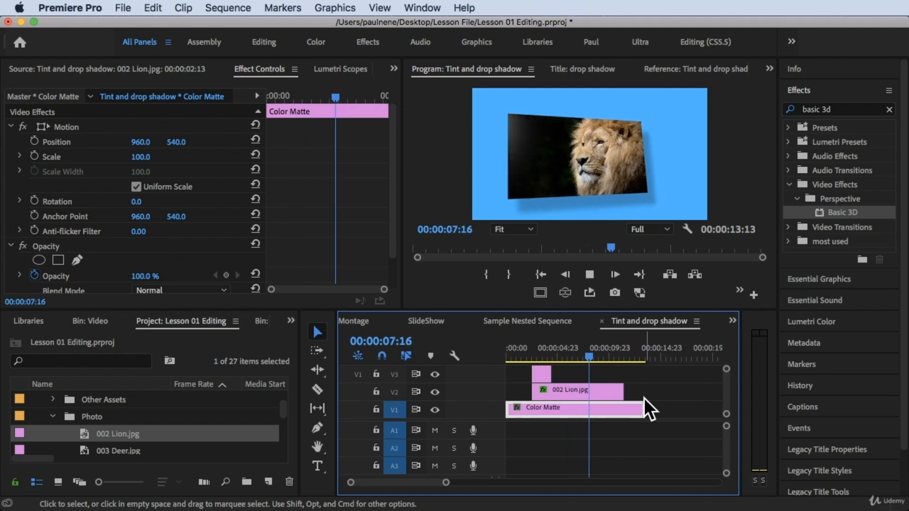
key(space)
Apply Ease Out to the lion's first Basic 3D keyframes for Swivel, Tilt and Distance to Image.
click(579, 379)
drag(583, 351, 544, 350)
click(573, 392)
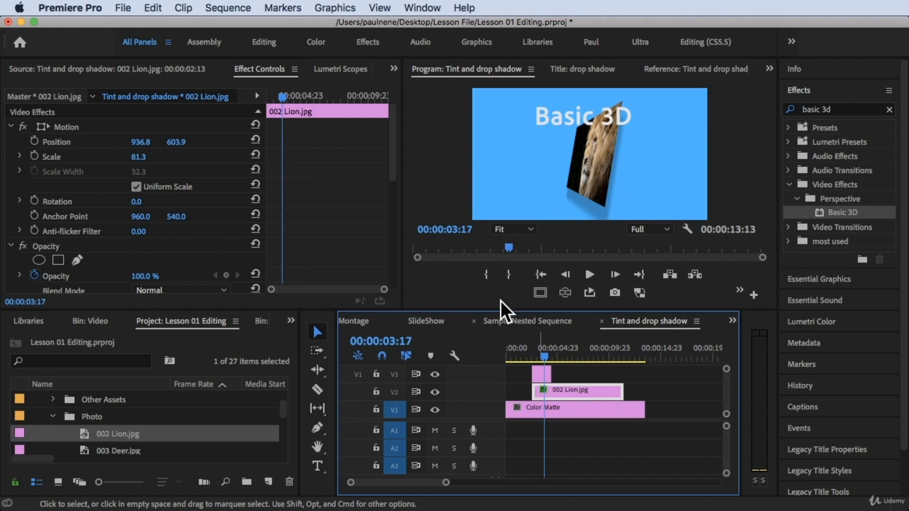
double_click(548, 390)
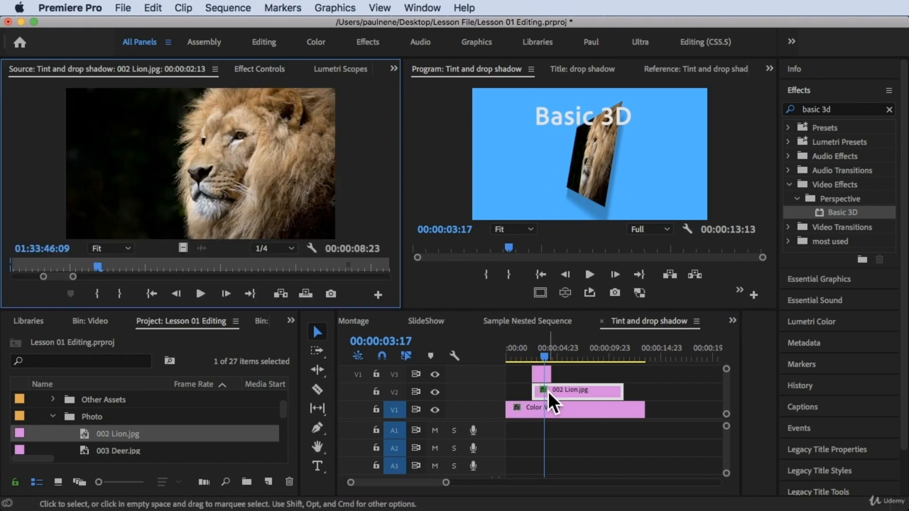
click(251, 67)
scroll(284, 194, down, 5)
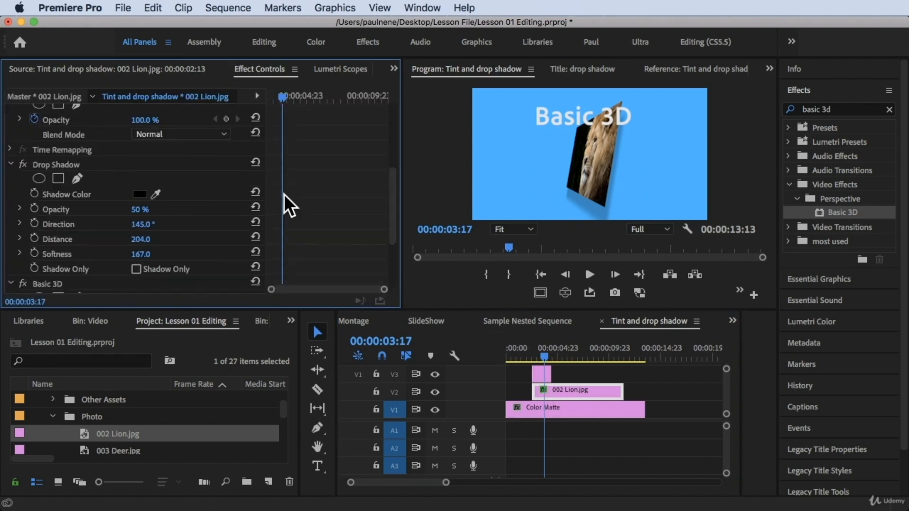
scroll(284, 194, down, 3)
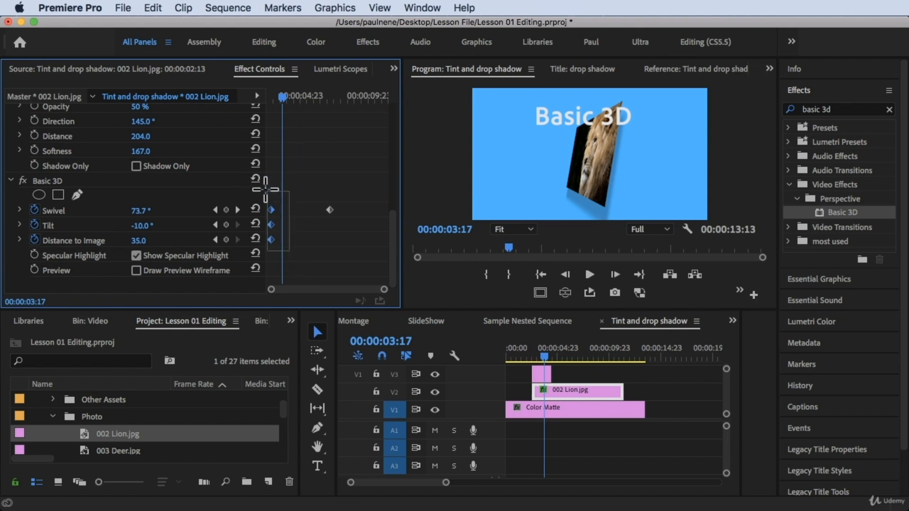
right_click(271, 216)
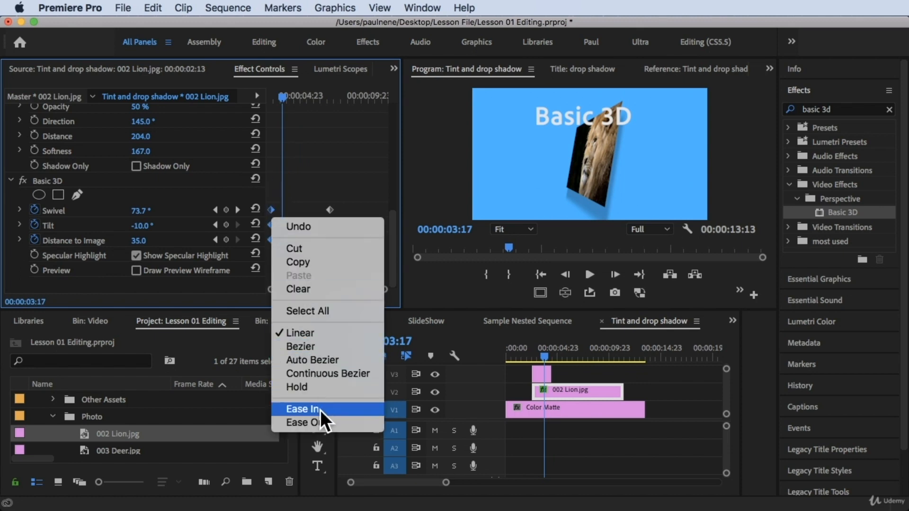
click(327, 423)
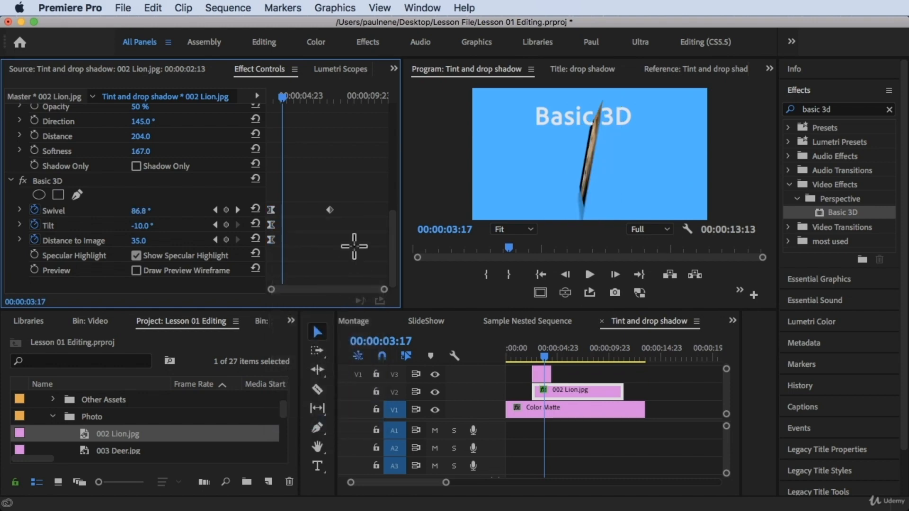
Apply Ease In to the lion's second Swivel keyframe and play back the eased rotation.
right_click(329, 209)
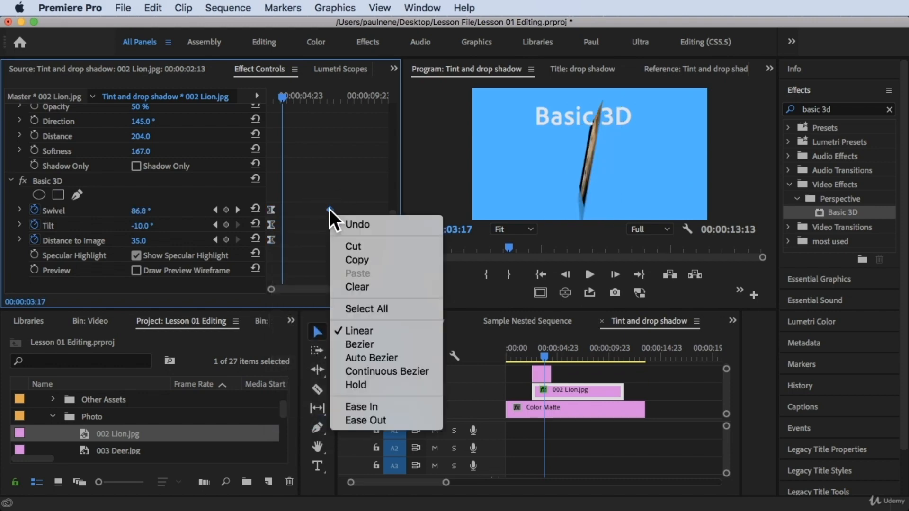
click(361, 407)
drag(535, 348, 533, 348)
key(space)
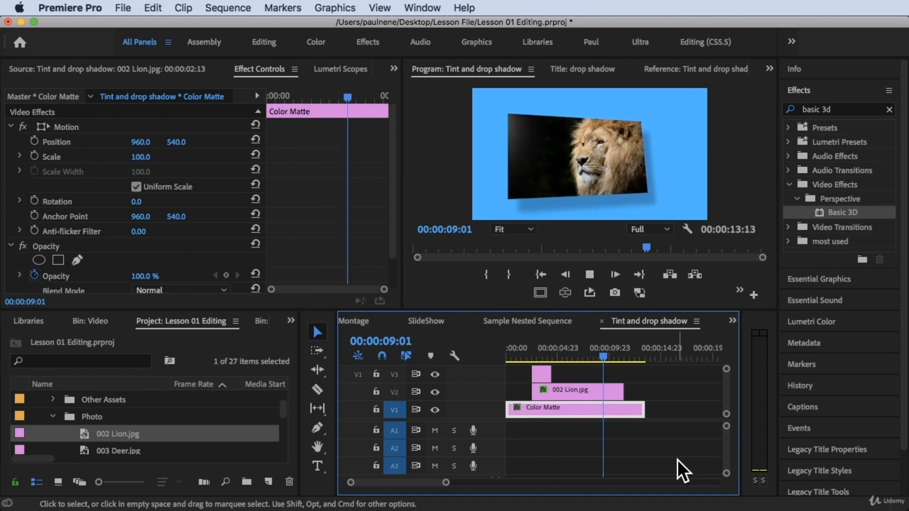
key(space)
Extend the drop shadow title clip on V3 to nearly the lion clip's end and play the sequence.
drag(551, 374, 507, 356)
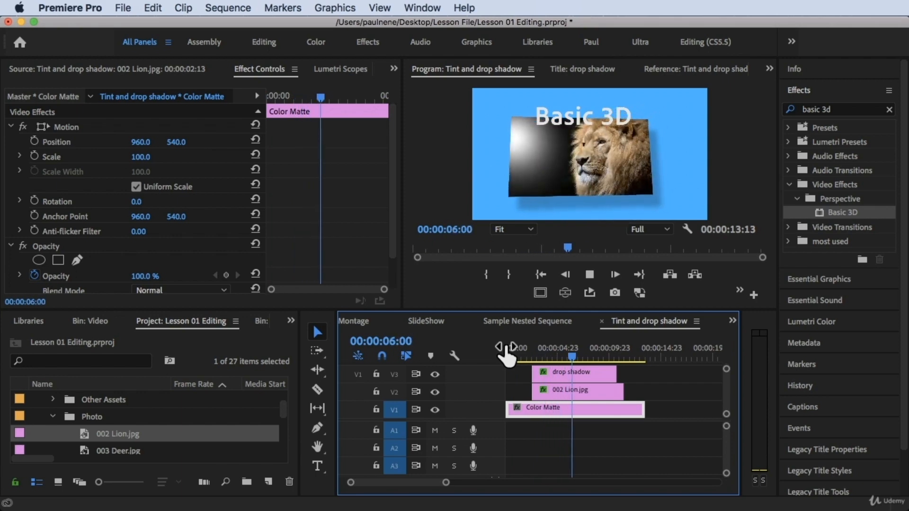
key(space)
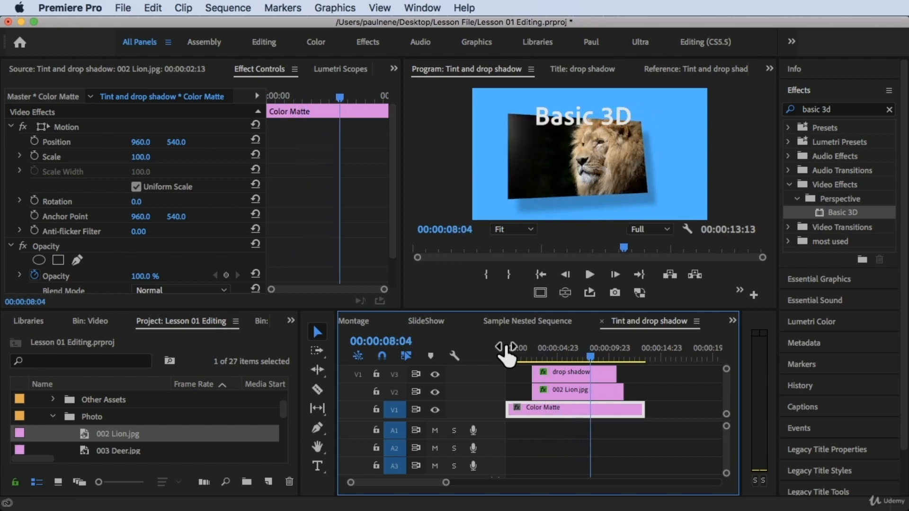